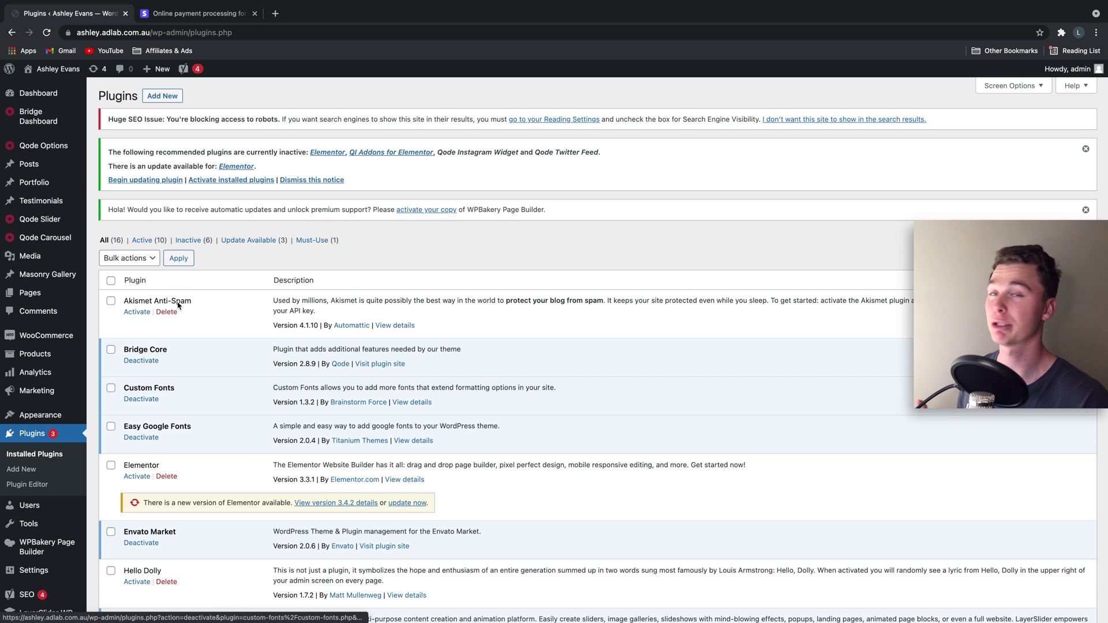
Go to Plugins > Add New and search the plugin directory for 'stripe'
scroll(196, 208, "down", 2)
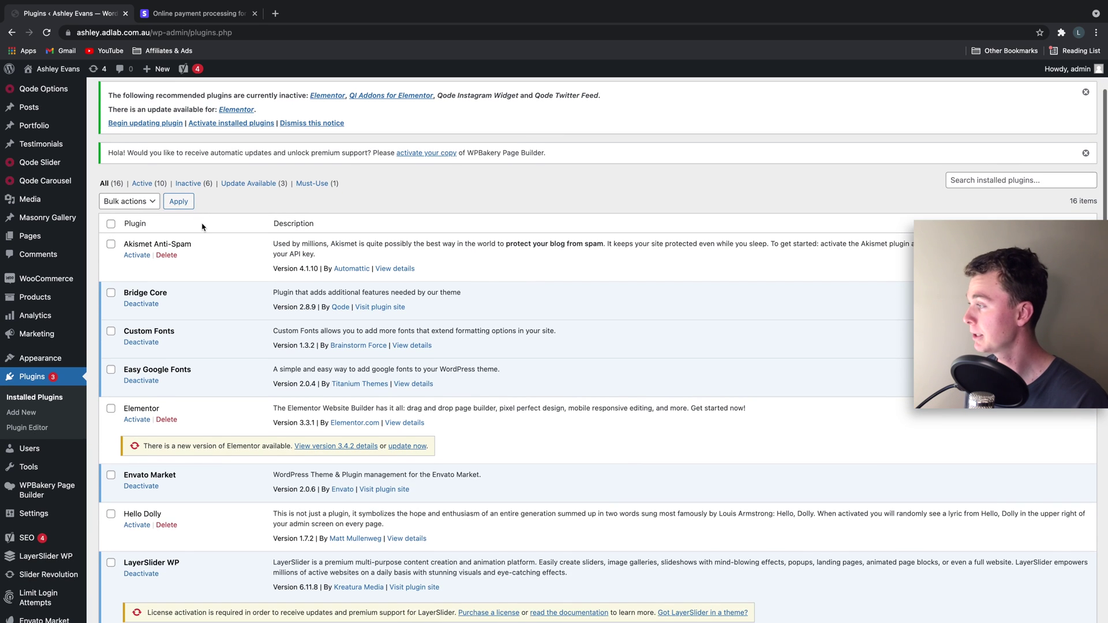
scroll(214, 211, "up", 2)
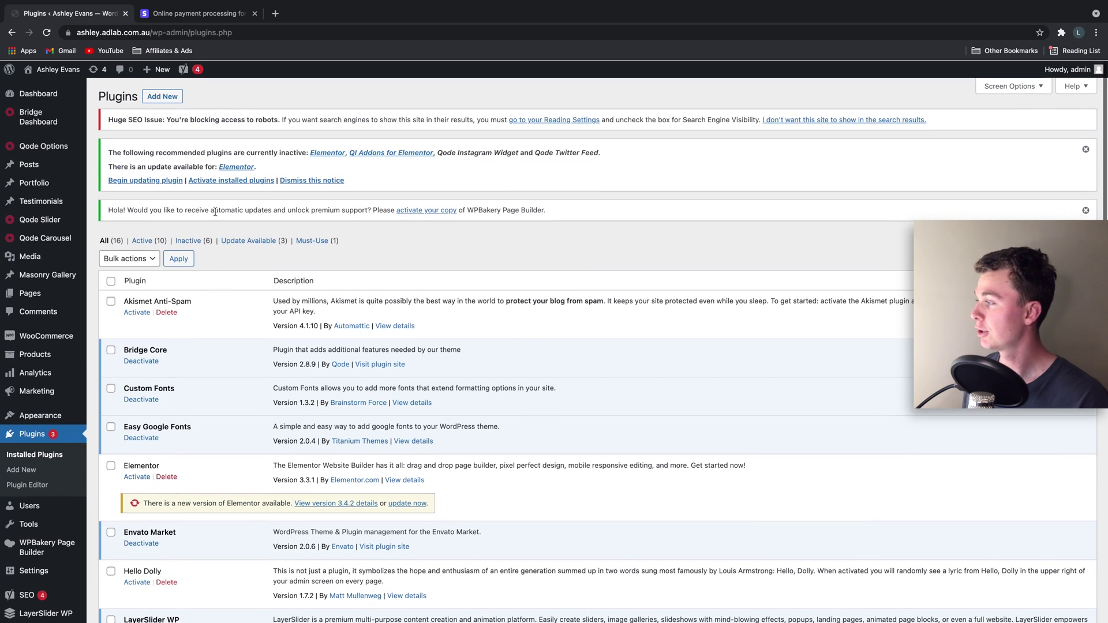
left_click(165, 102)
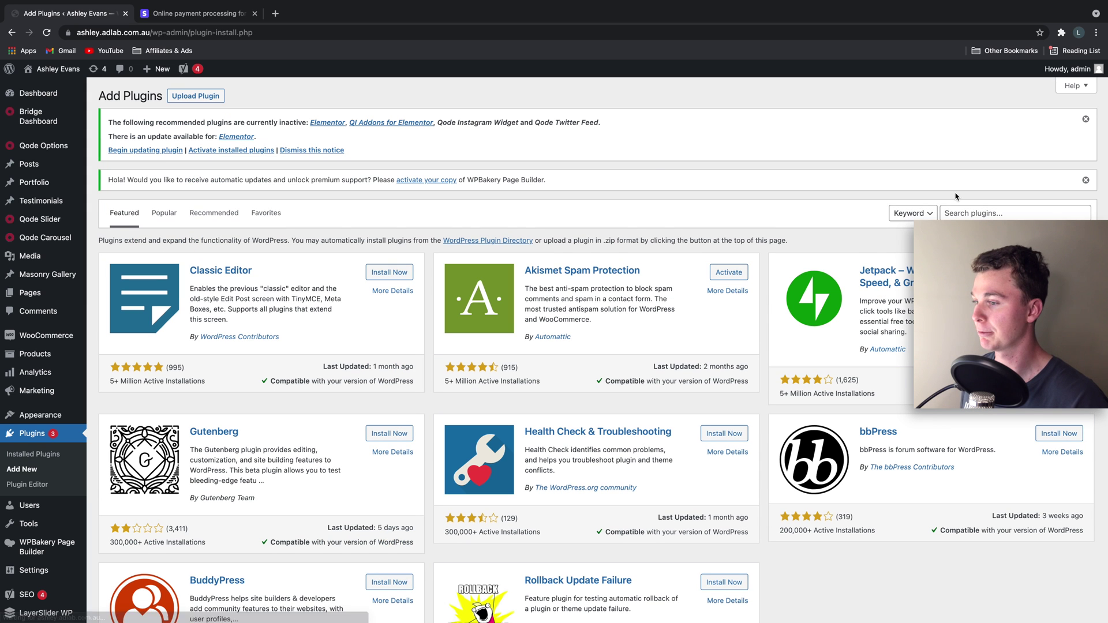
left_click(965, 211)
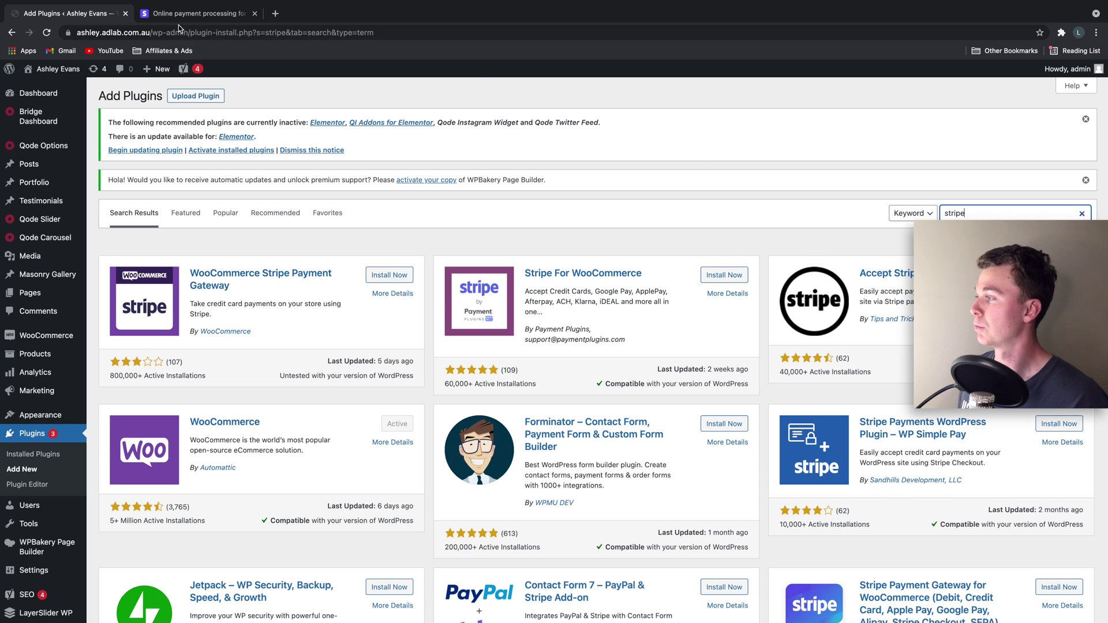
Glance at the Stripe website tab, then scroll the 'stripe' plugin search results
left_click(176, 13)
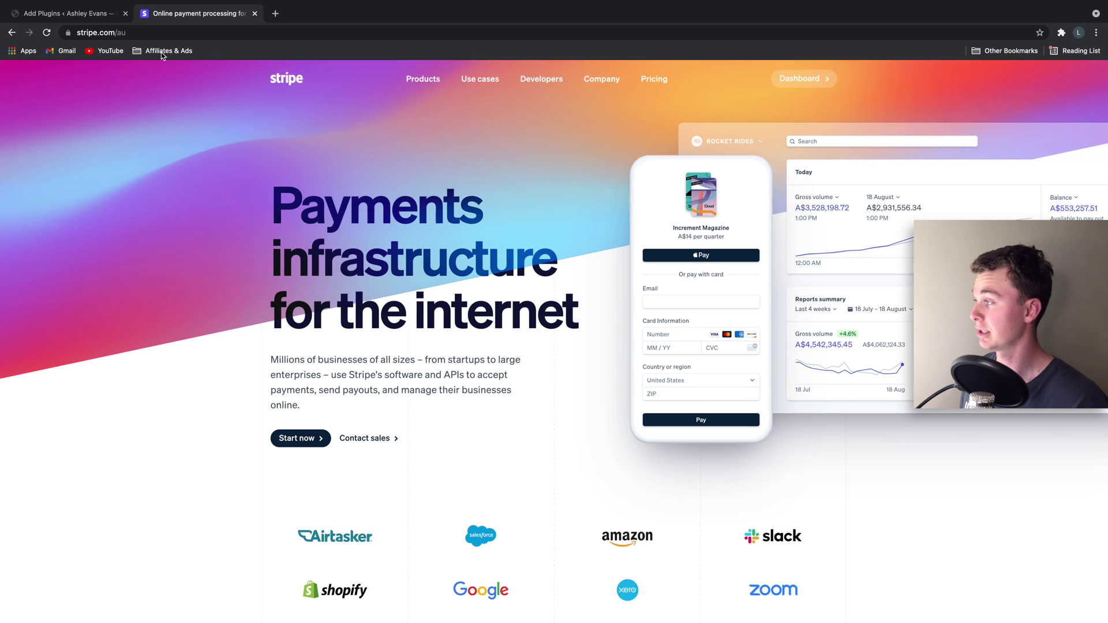
left_click(70, 13)
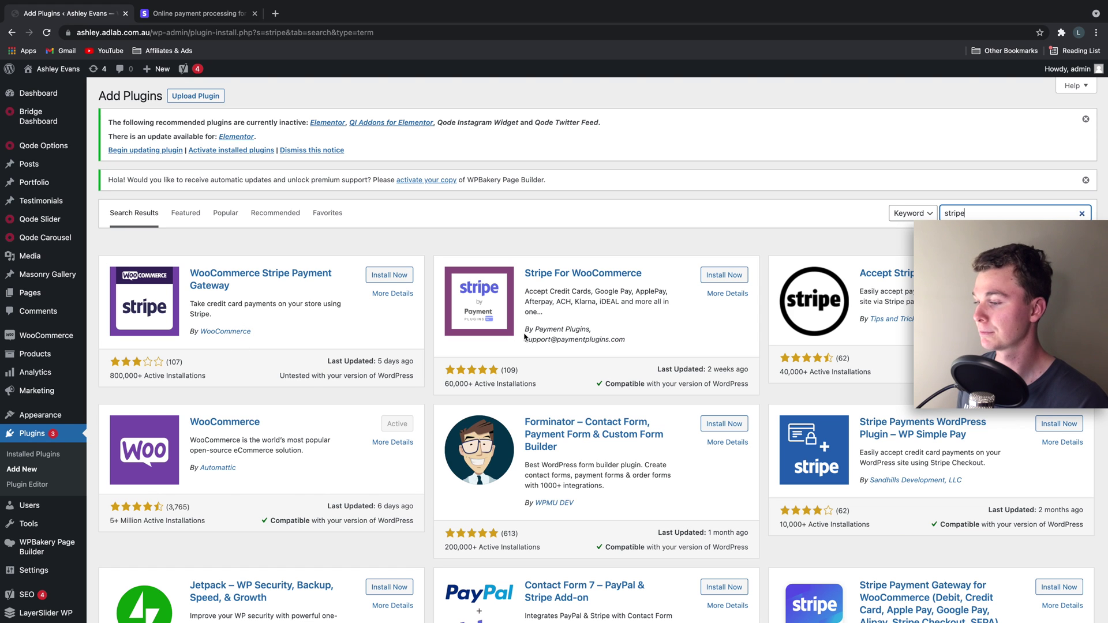
scroll(537, 312, "down", 1)
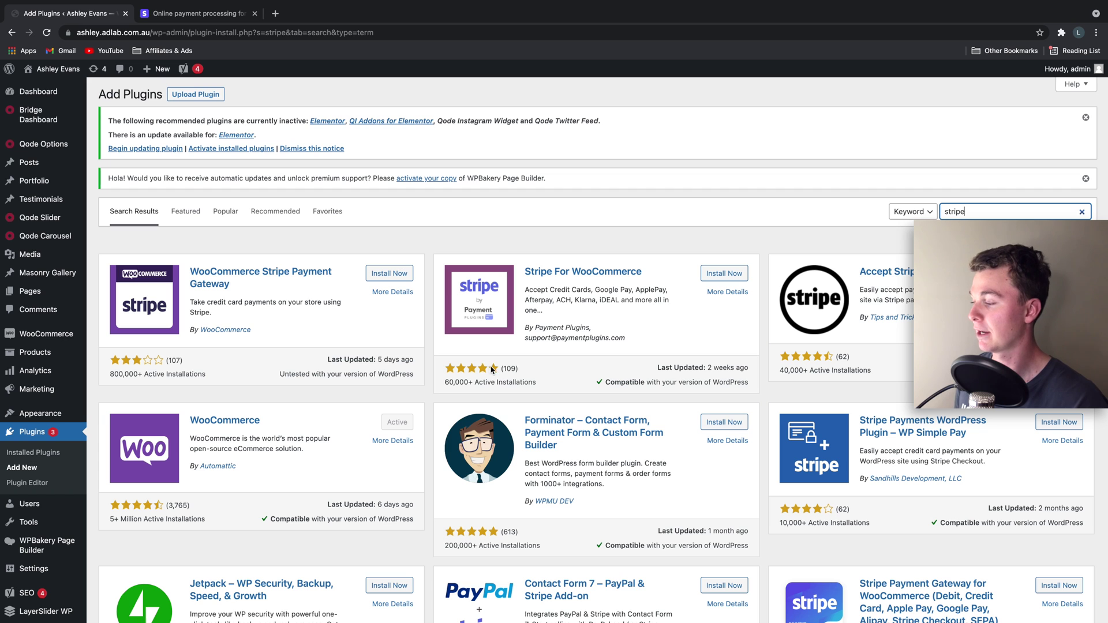
Install Stripe For WooCommerce from its card and activate it once installation finishes
left_click(719, 275)
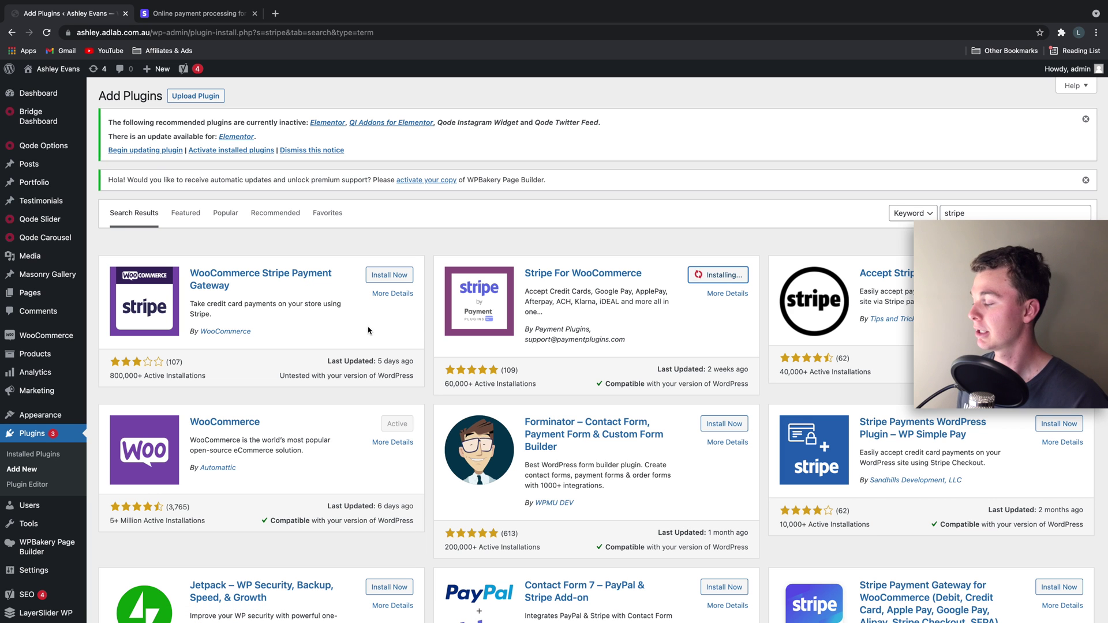
left_click(187, 13)
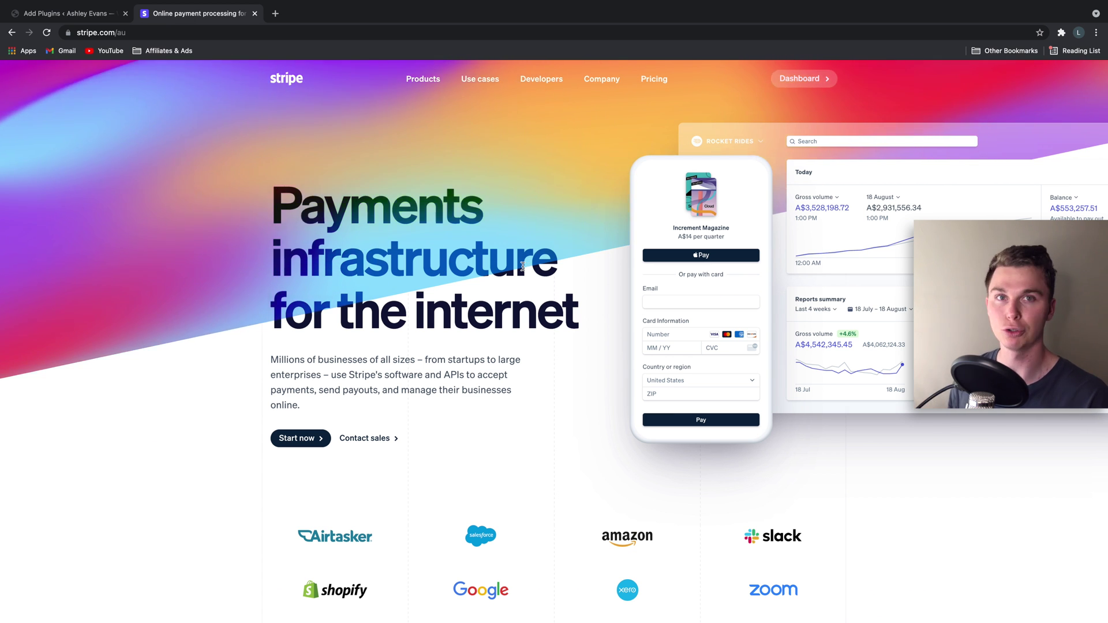
left_click(84, 13)
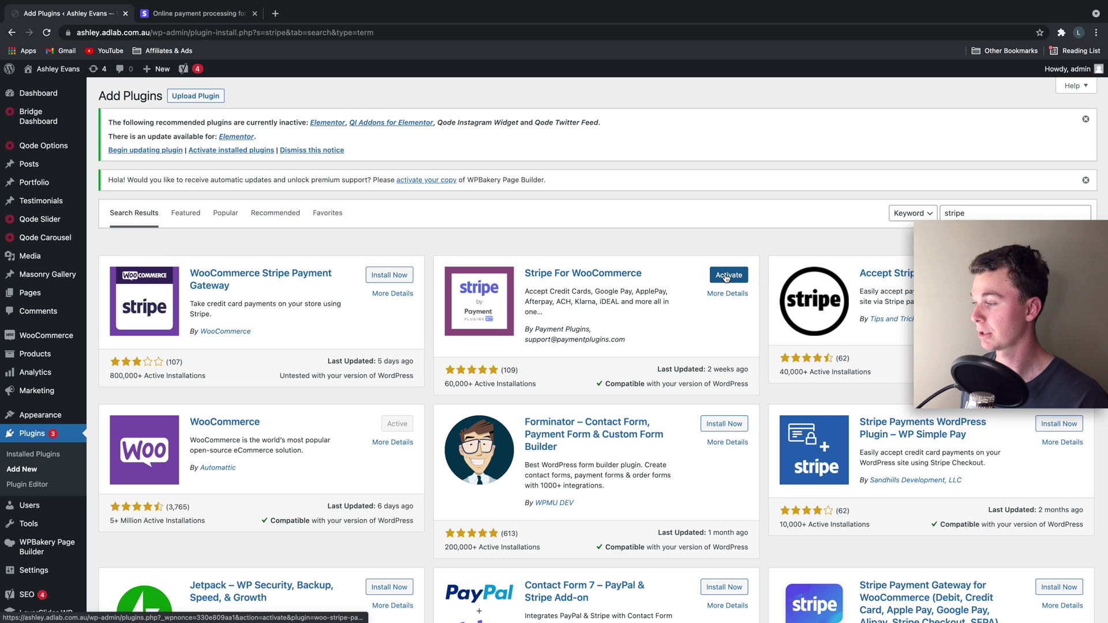
left_click(726, 277)
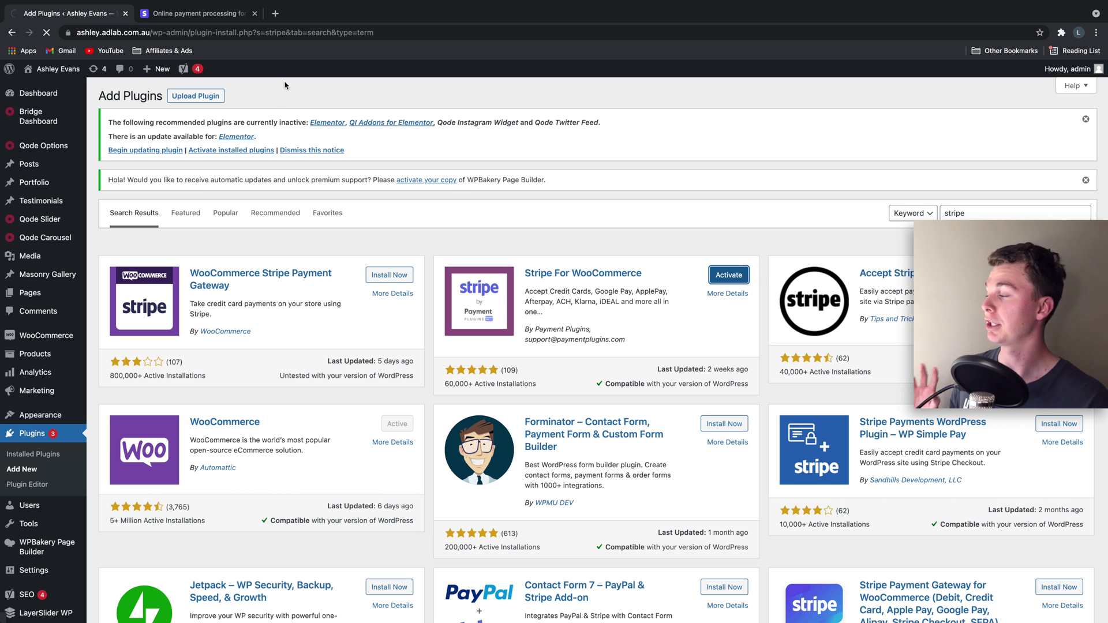
On Stripe's pricing page, highlight the 1.75% domestic card fee, then return to WordPress
left_click(204, 17)
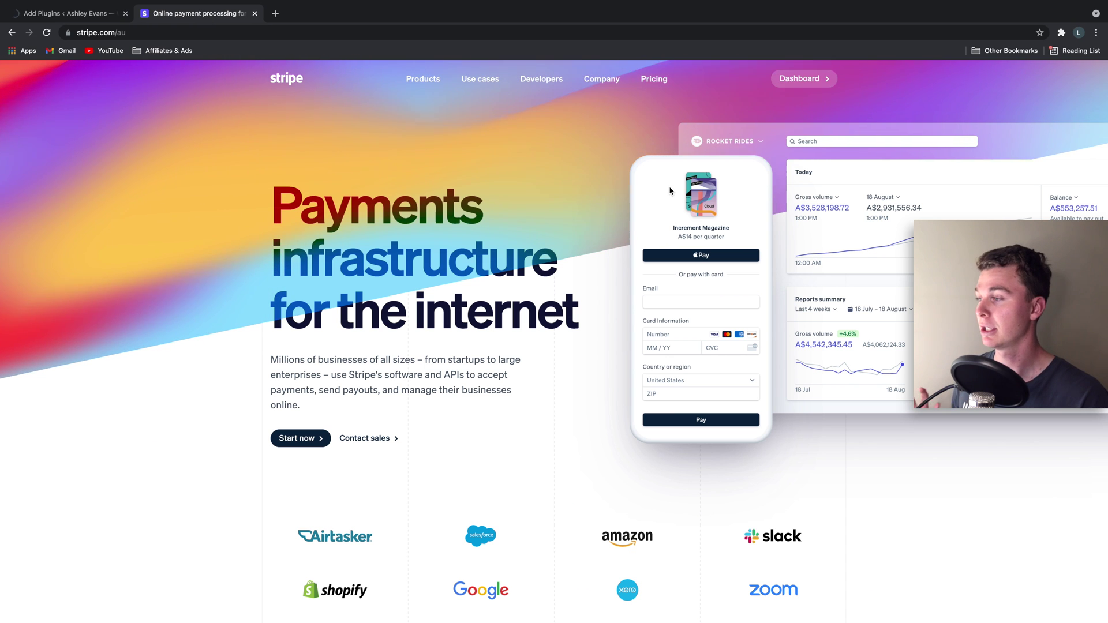
left_click(654, 79)
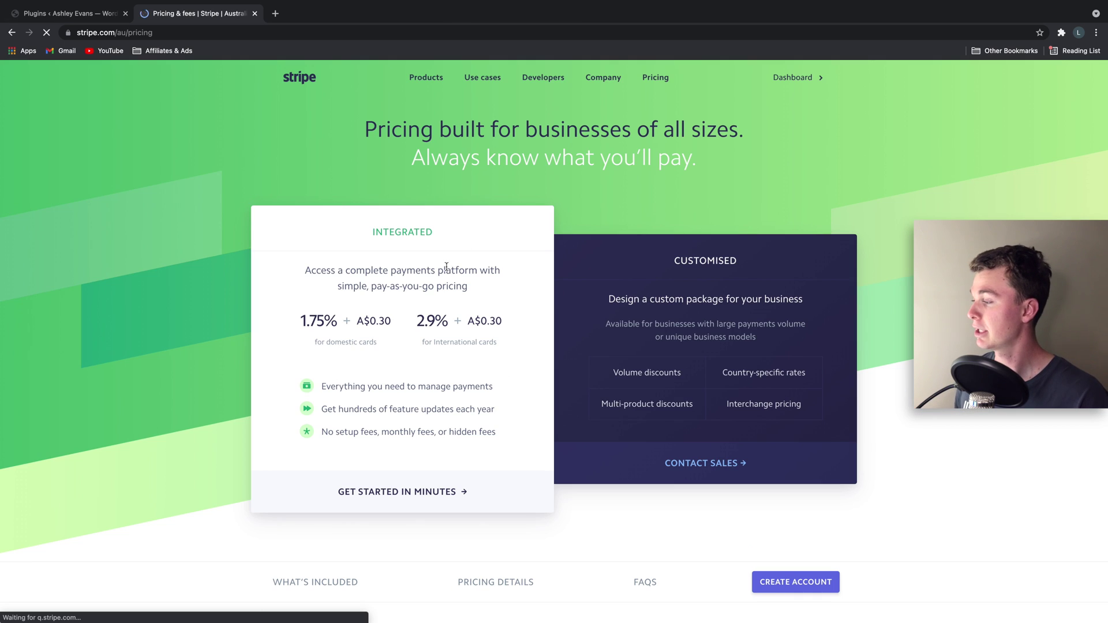
left_click_drag(300, 321, 335, 322)
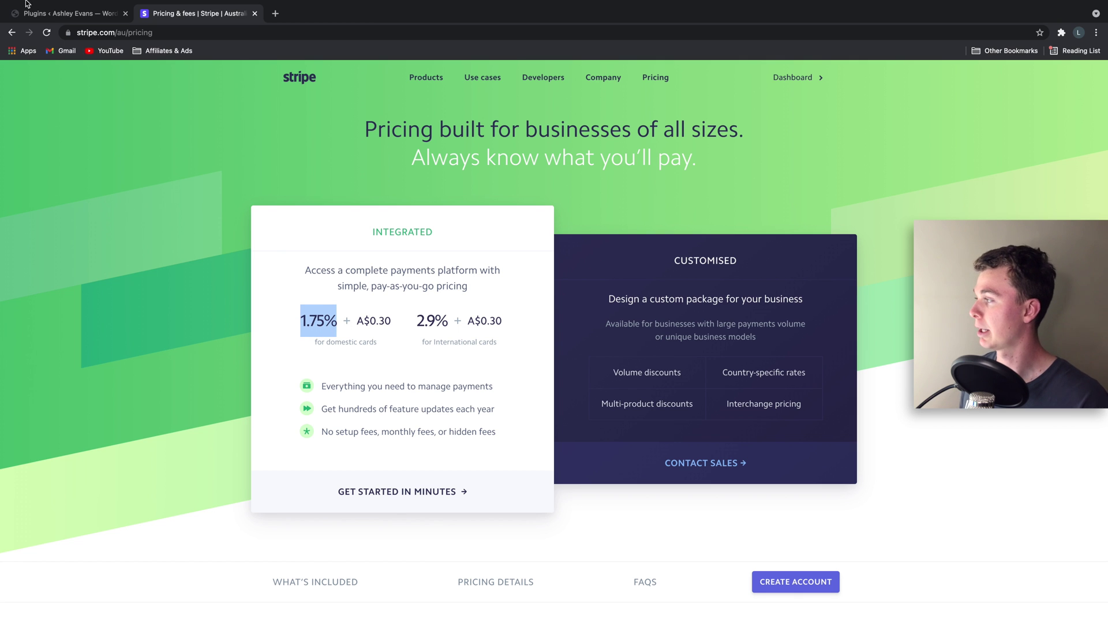
left_click(56, 16)
scroll(298, 376, "down", 3)
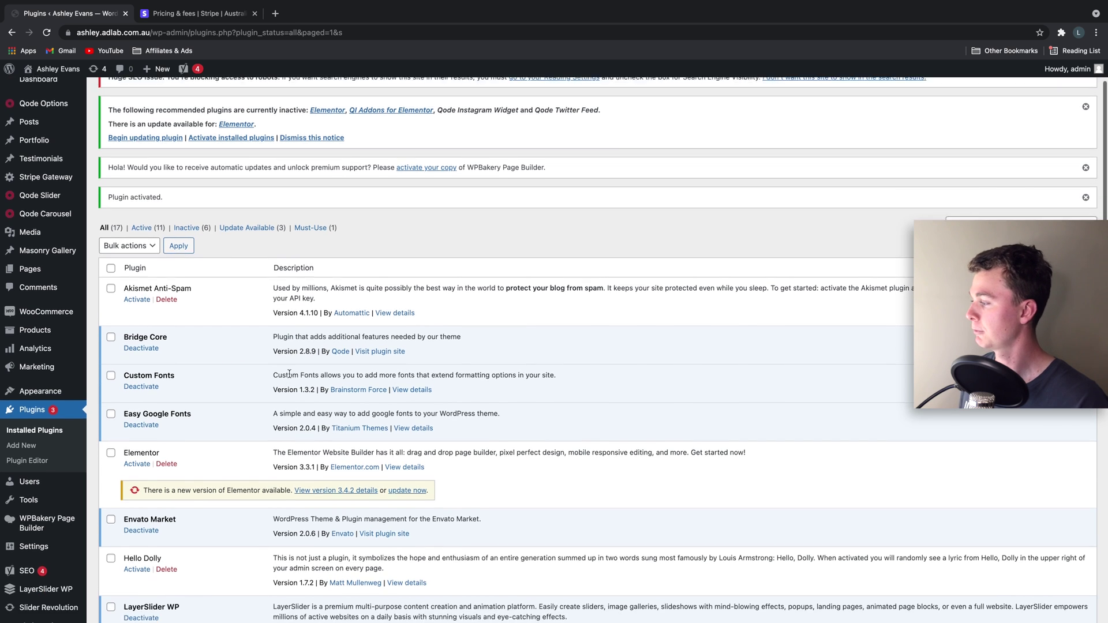
scroll(221, 304, "down", 7)
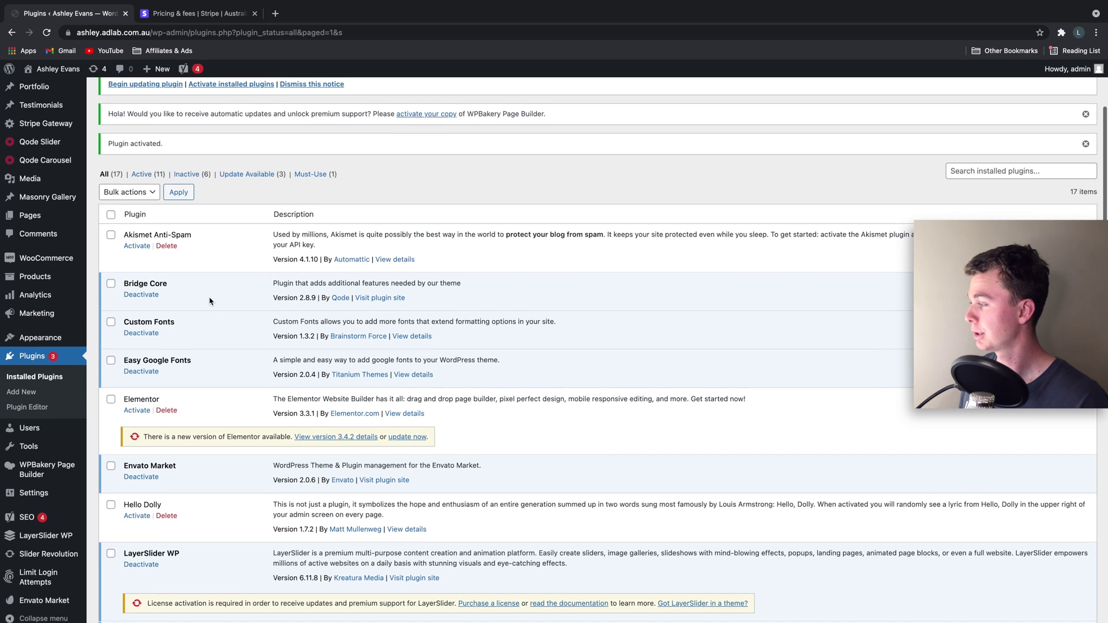
scroll(222, 305, "down", 6)
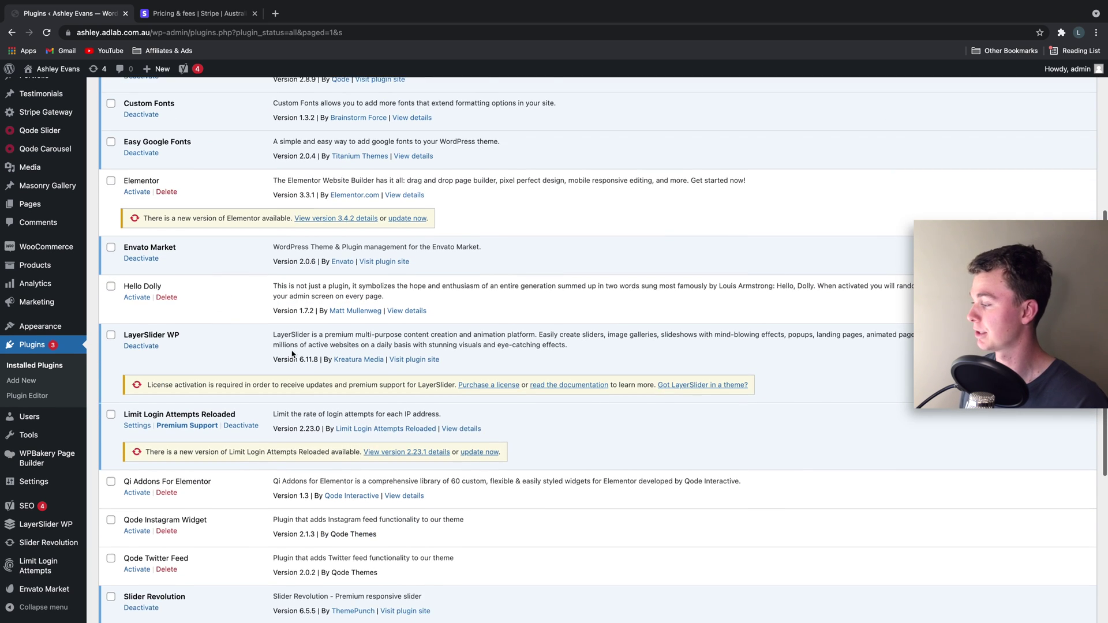
scroll(211, 404, "down", 5)
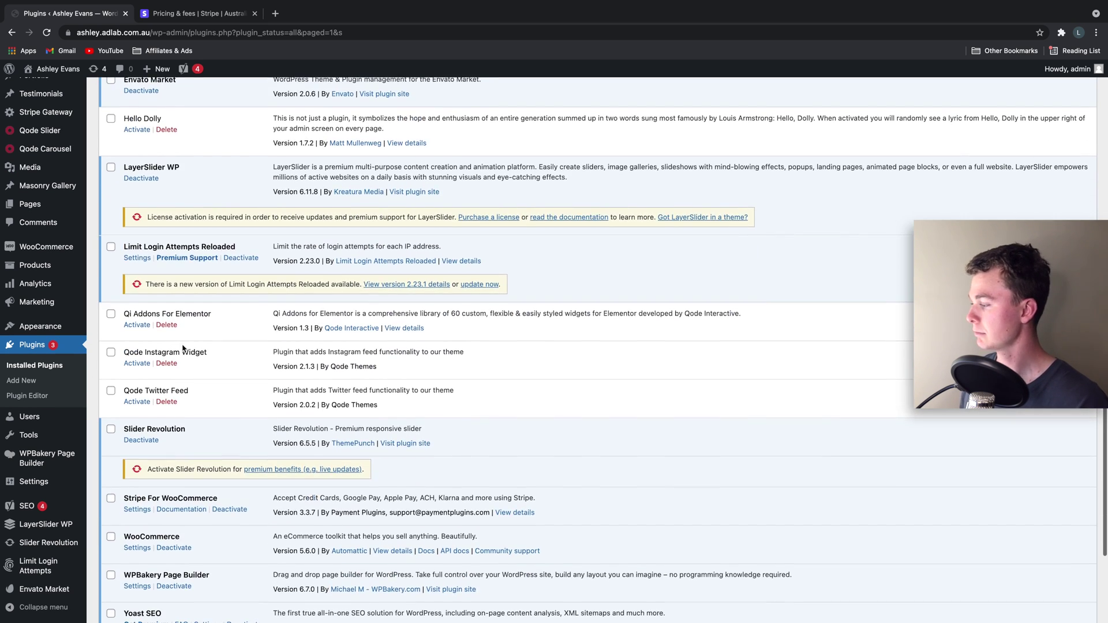
scroll(144, 346, "up", 8)
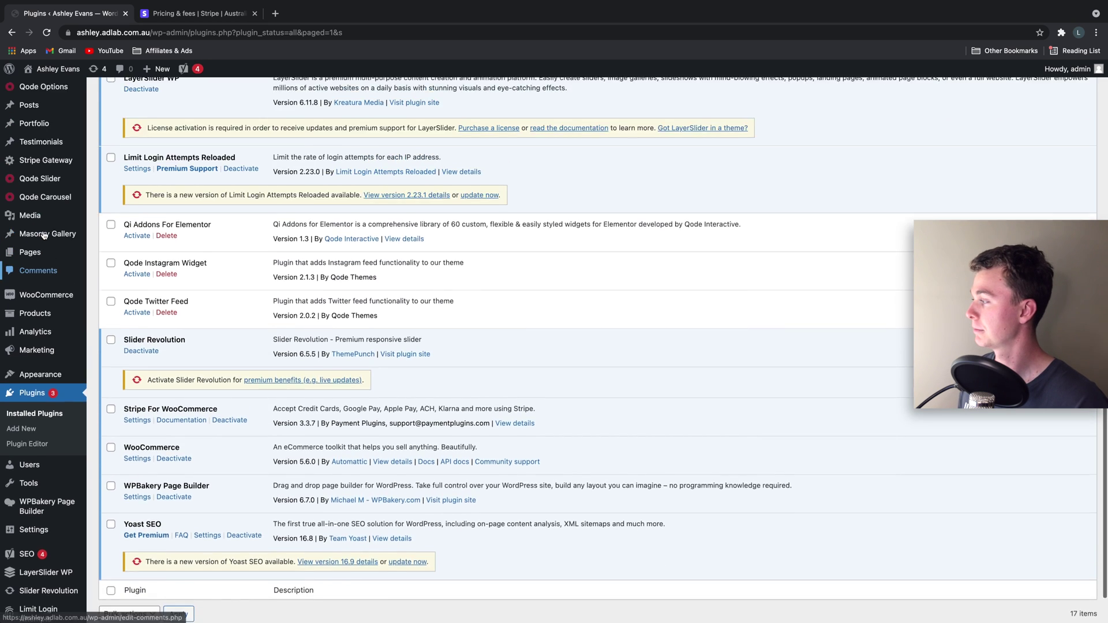
mouse_move(42, 226)
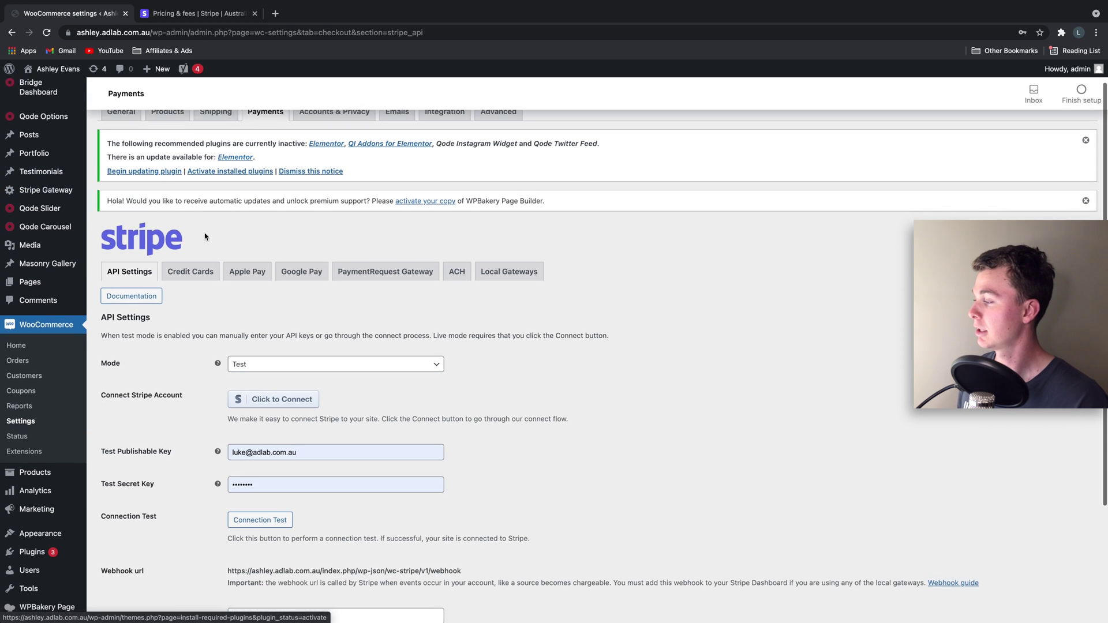
Scroll the Stripe API Settings page showing Test mode, the webhook URL and Debug Log
scroll(146, 337, "up", 1)
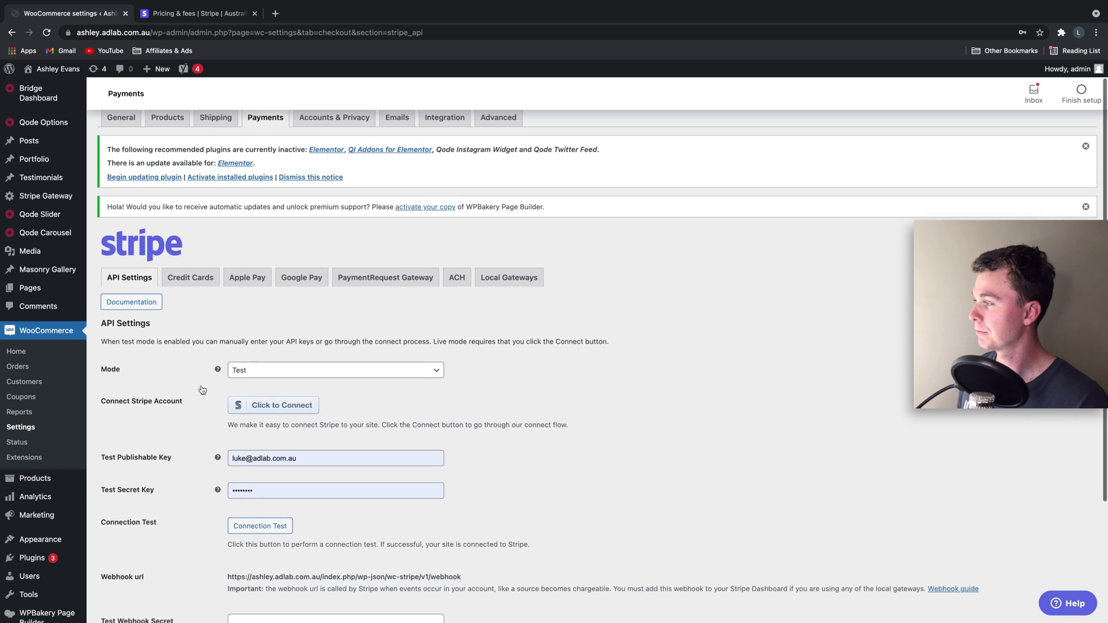
scroll(173, 317, "up", 1)
scroll(212, 346, "down", 3)
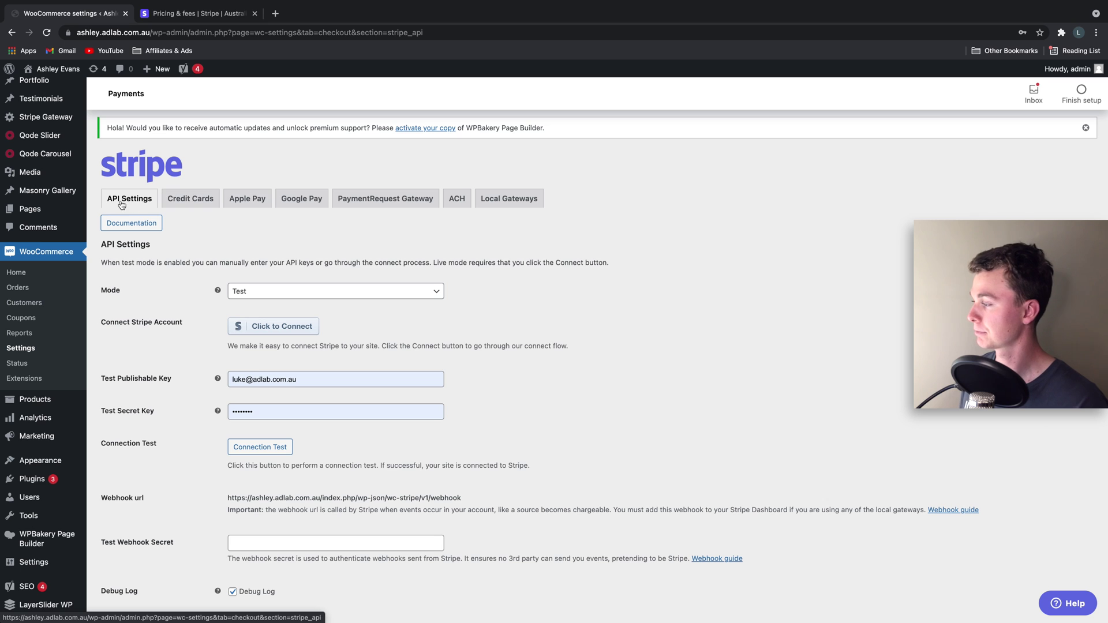
left_click(302, 199)
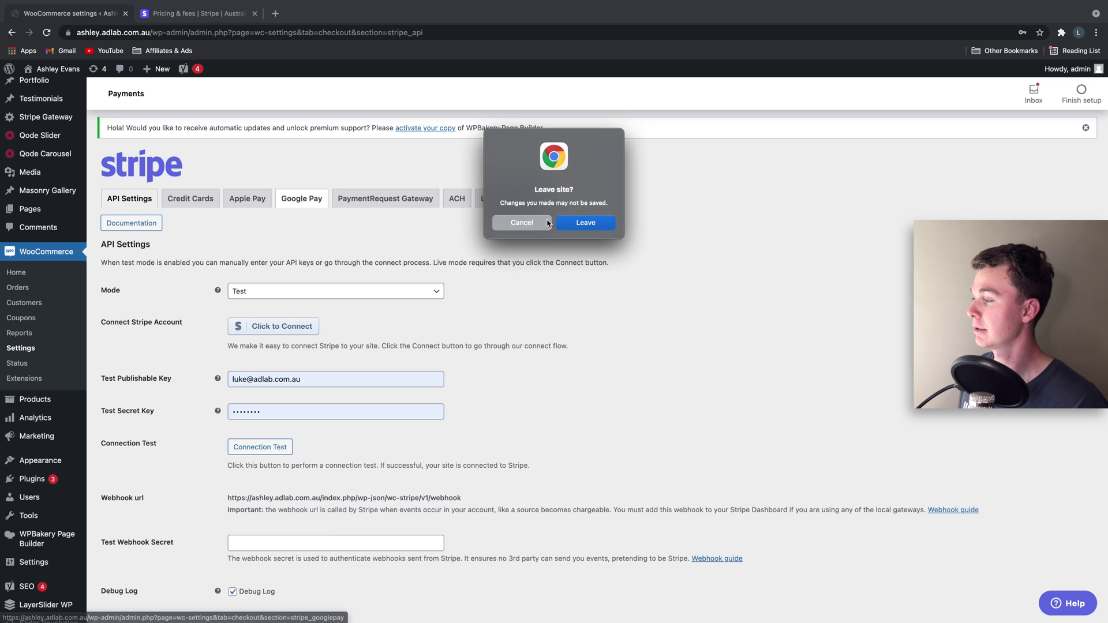
left_click(576, 225)
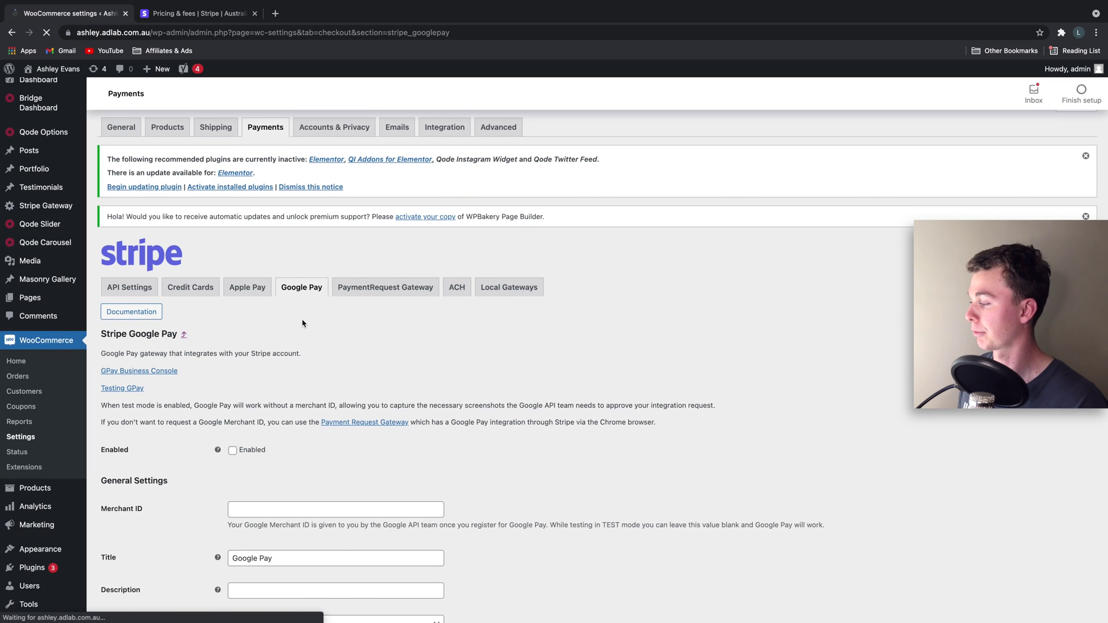
scroll(230, 303, "down", 3)
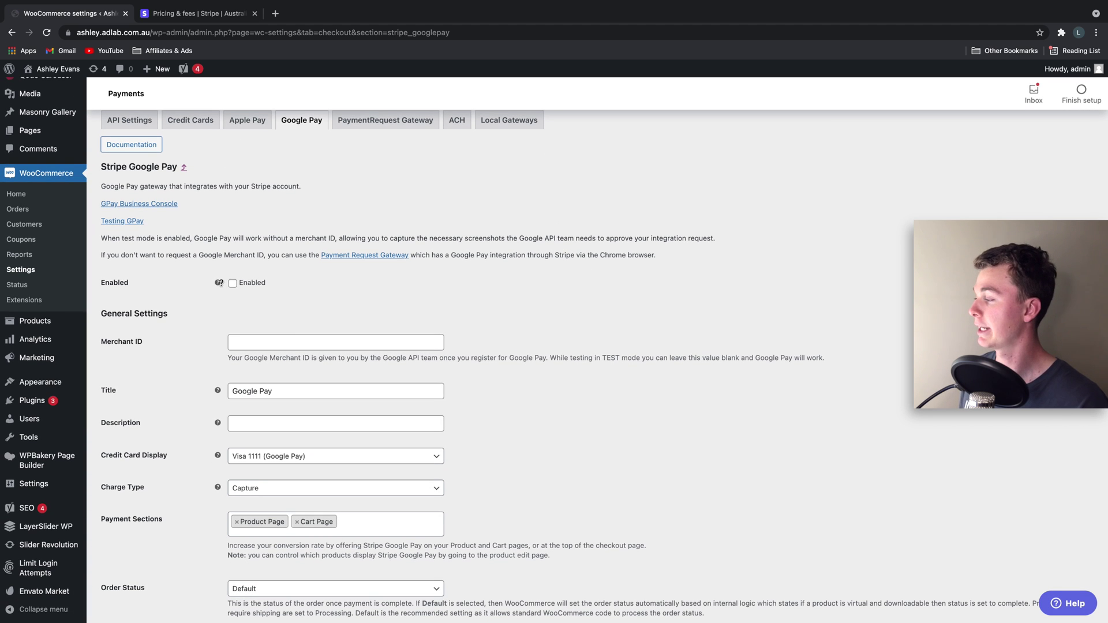
scroll(266, 342, "down", 1)
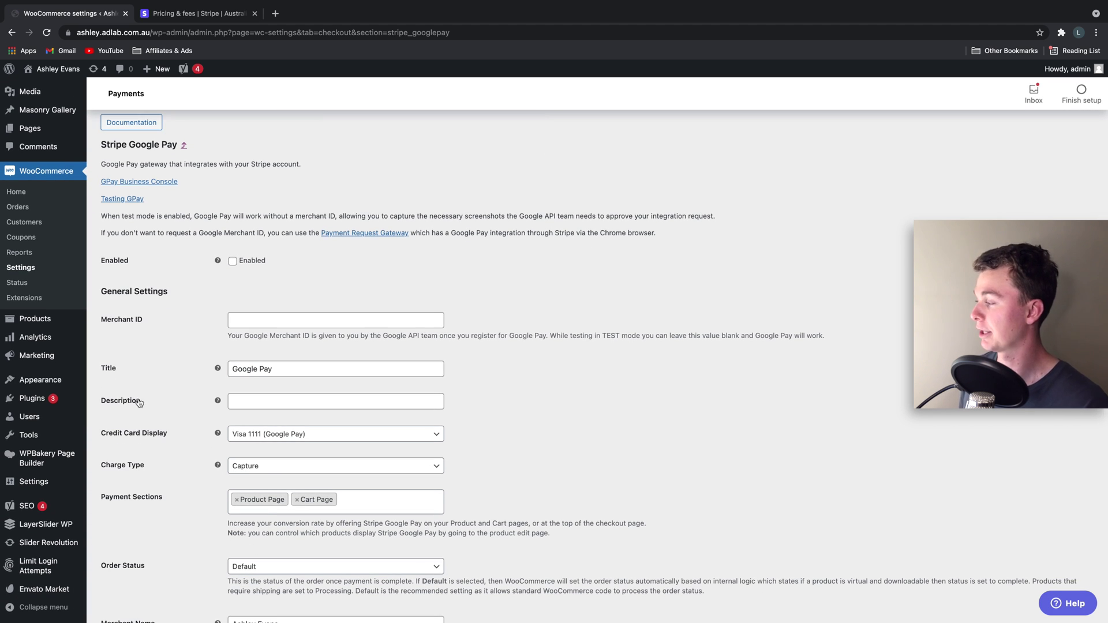
scroll(140, 289, "up", 3)
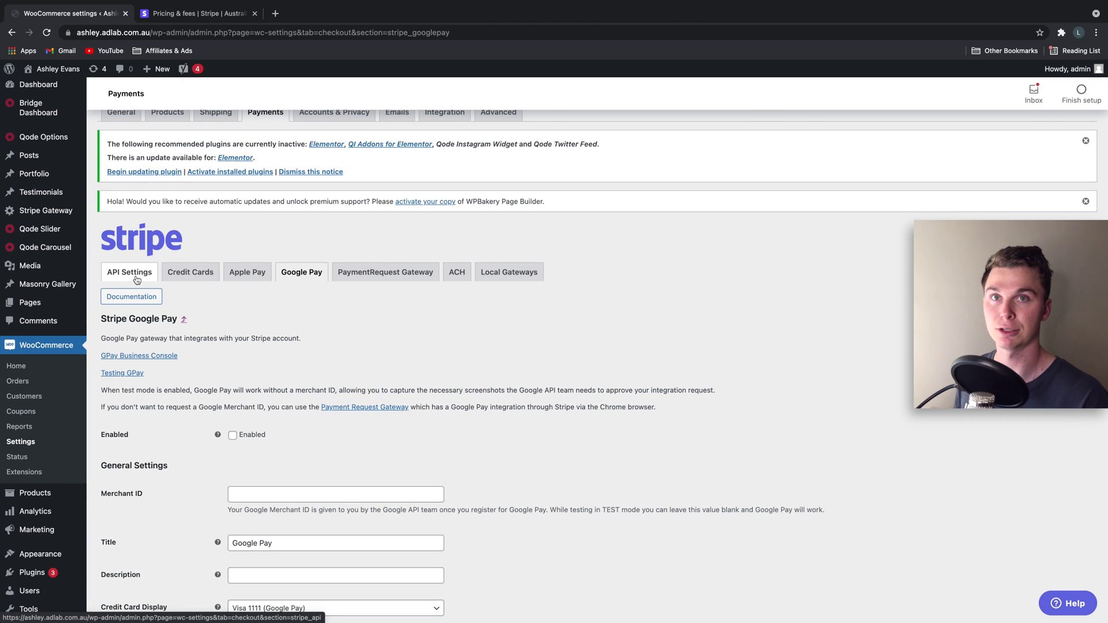
left_click(136, 280)
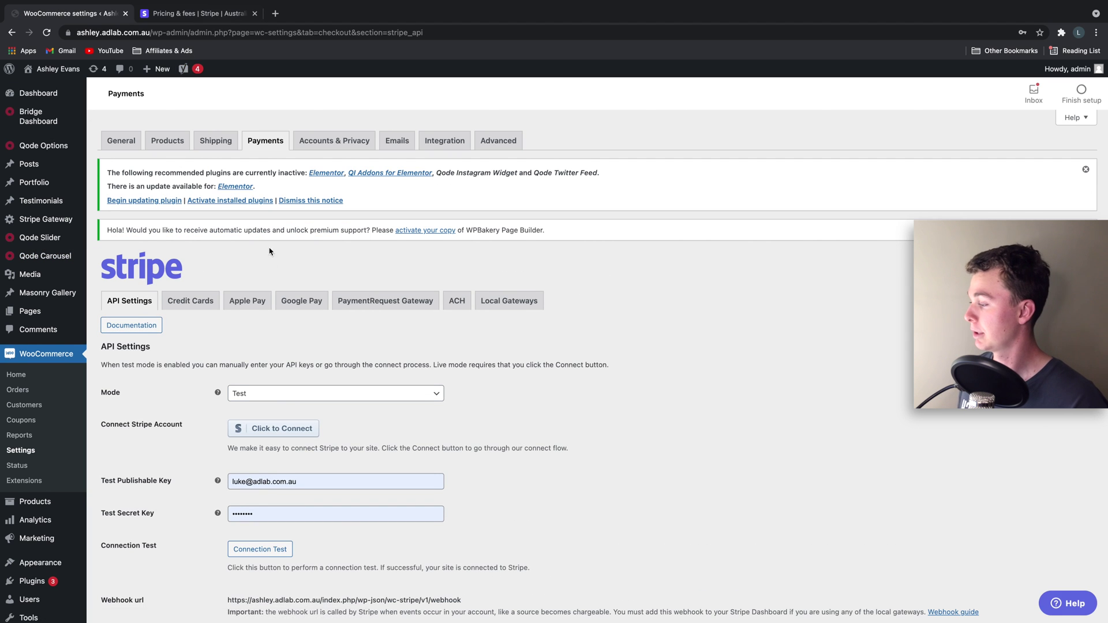
scroll(271, 277, "down", 1)
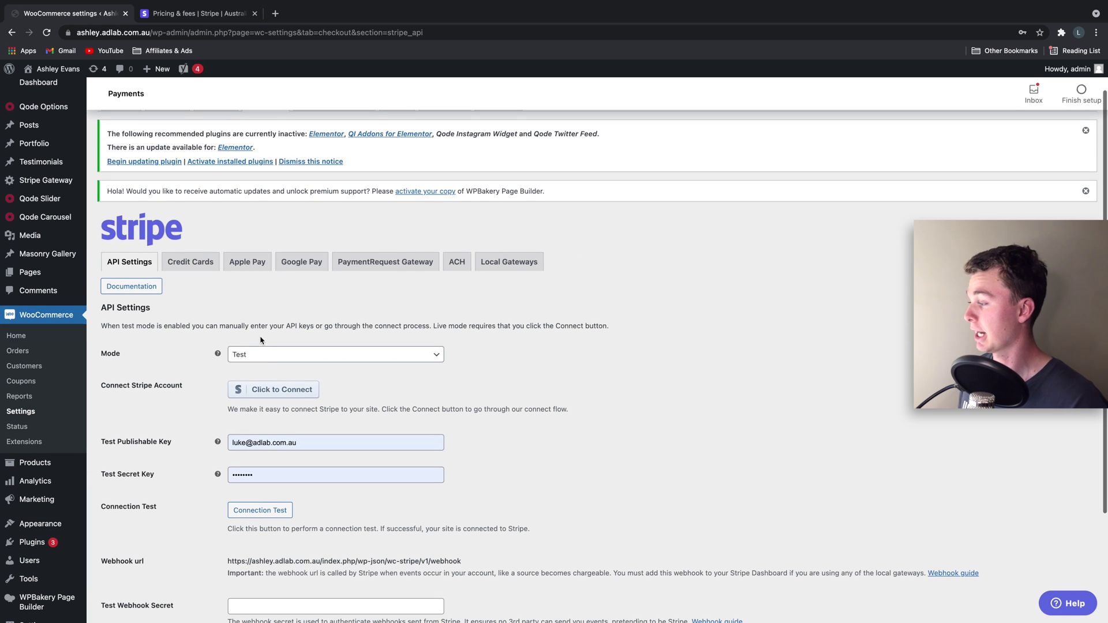
left_click(268, 389)
left_click(604, 225)
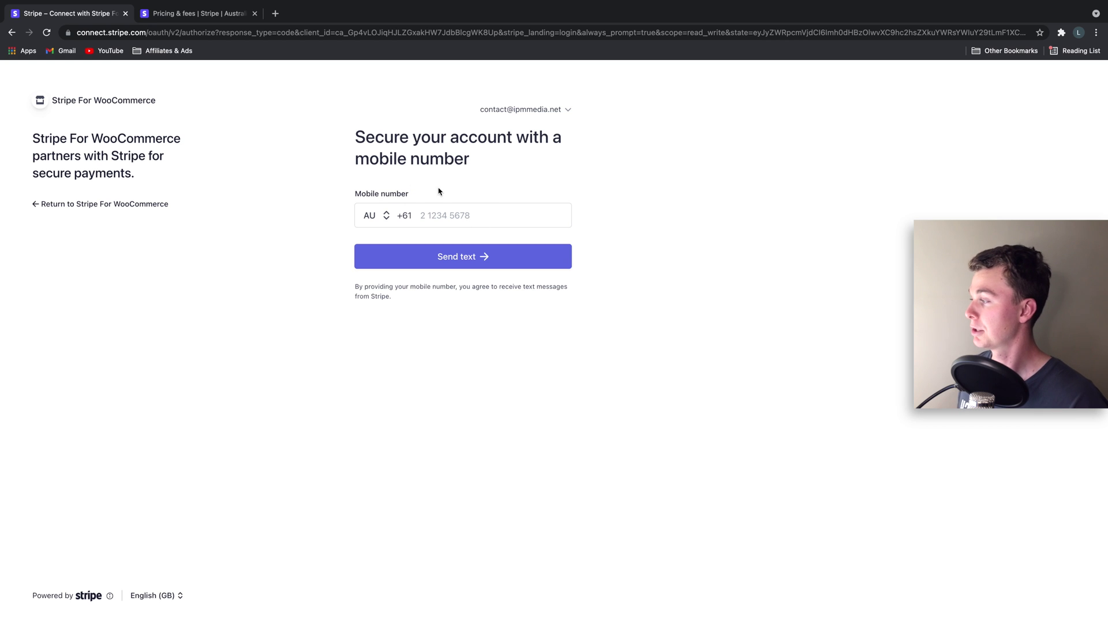
Enter the saved mobile number, request a verification text, and return to the connected Stripe settings
left_click(467, 225)
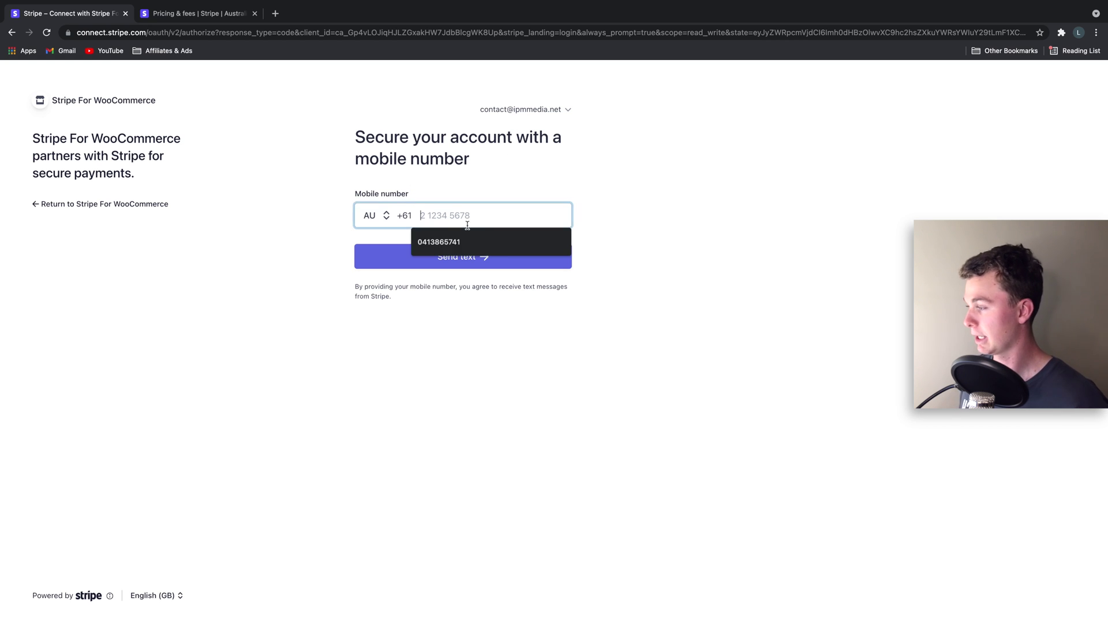
left_click(429, 243)
left_click(465, 257)
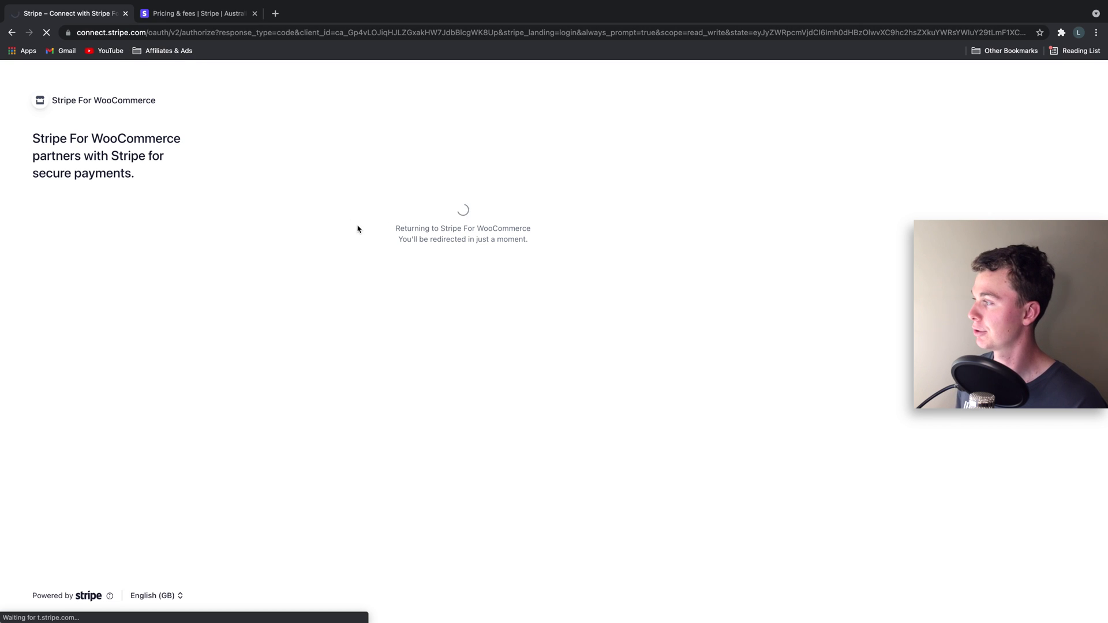
left_click(210, 33)
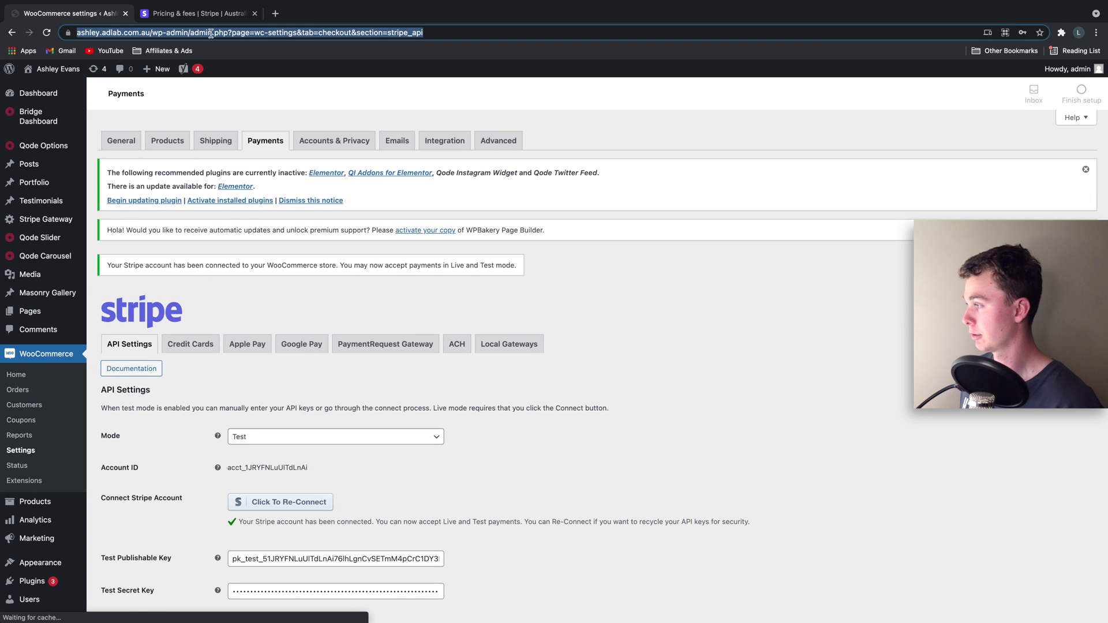
left_click(543, 99)
Run the Stripe Connection Test, point out the test-mode success message, and dismiss it
scroll(543, 98, "down", 5)
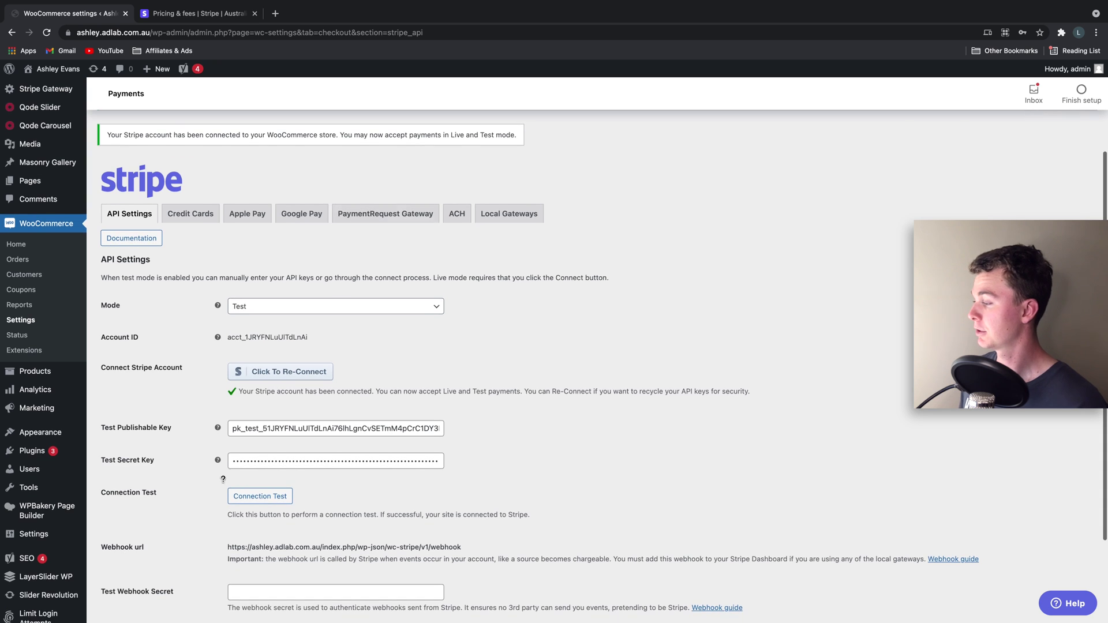
scroll(223, 479, "down", 1)
left_click(259, 475)
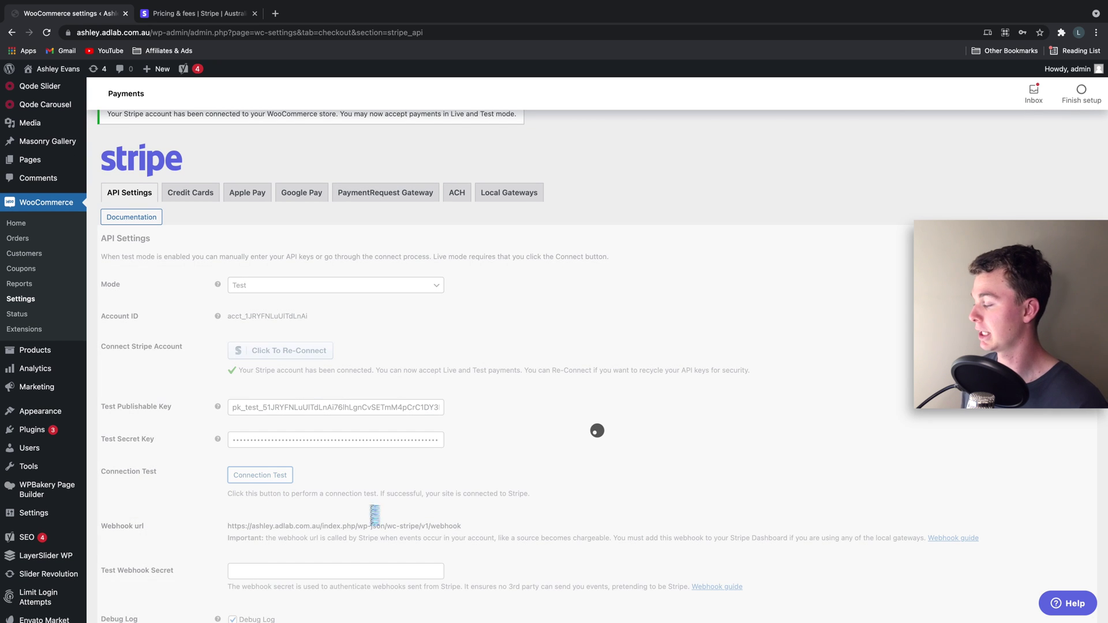
scroll(404, 496, "down", 2)
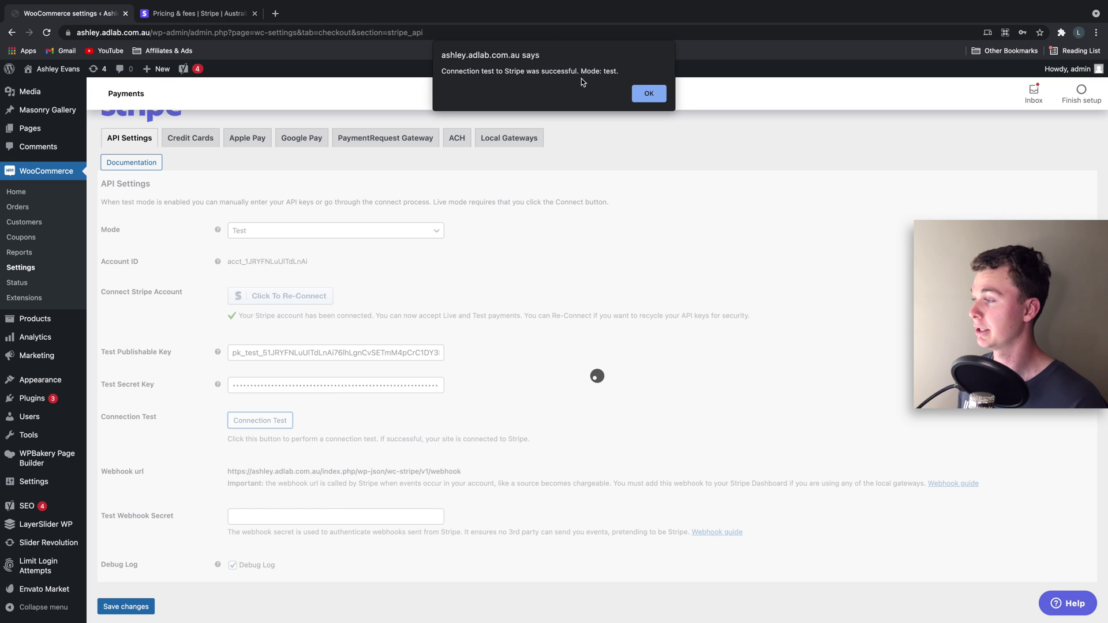
left_click_drag(467, 69, 588, 70)
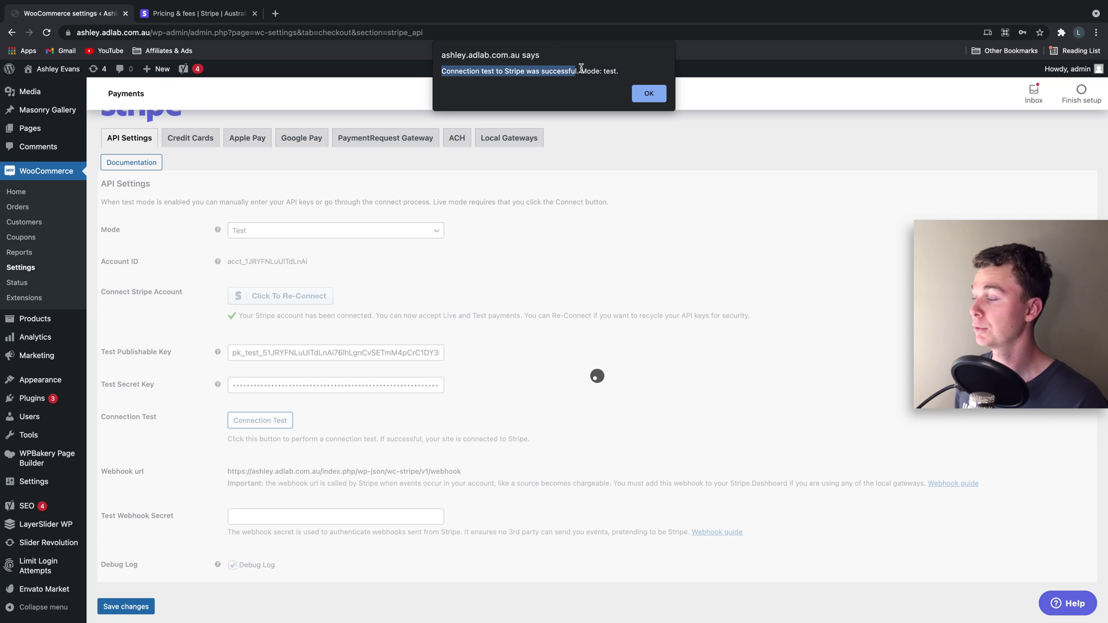
left_click(611, 72)
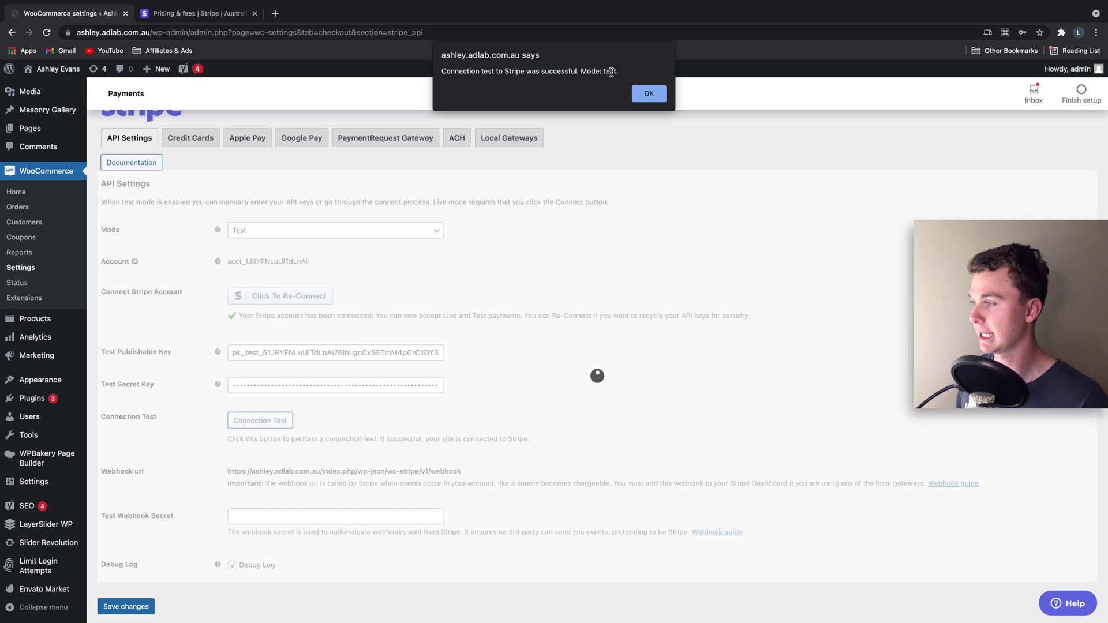
left_click(652, 96)
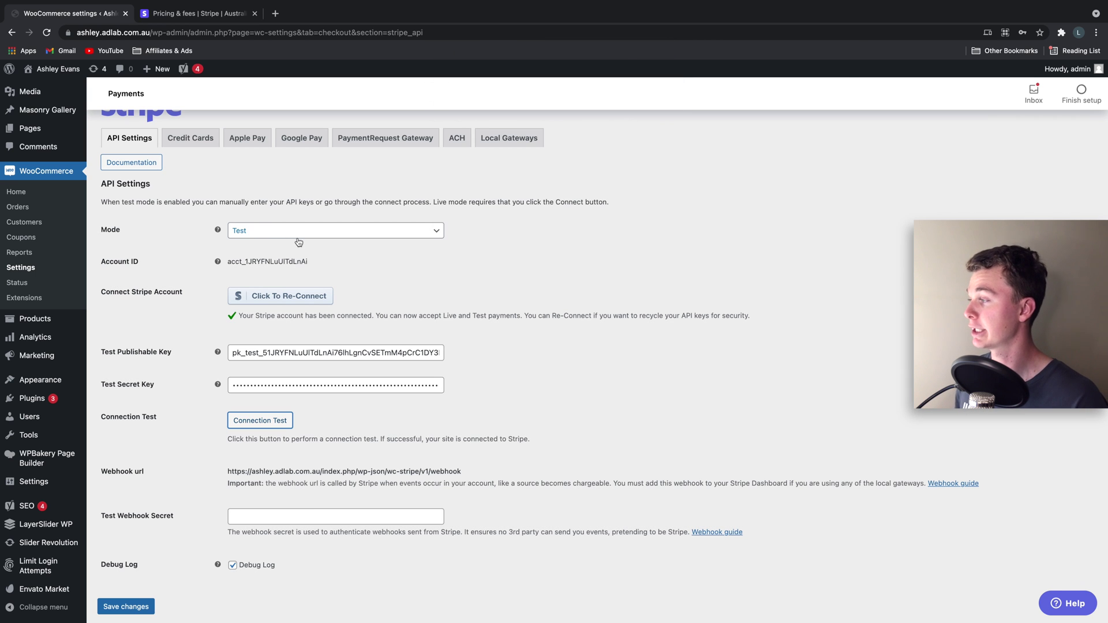
Back at the top of the page, select the Google Pay tab under the Stripe logo
scroll(340, 245, "up", 1)
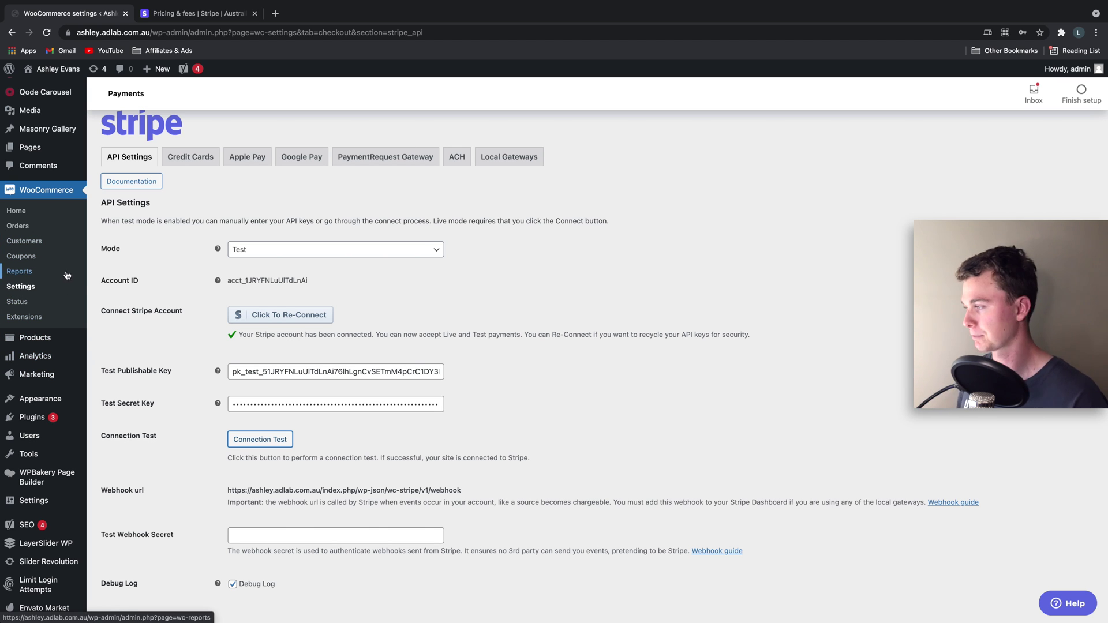
scroll(67, 275, "down", 1)
scroll(115, 259, "up", 5)
scroll(173, 251, "down", 6)
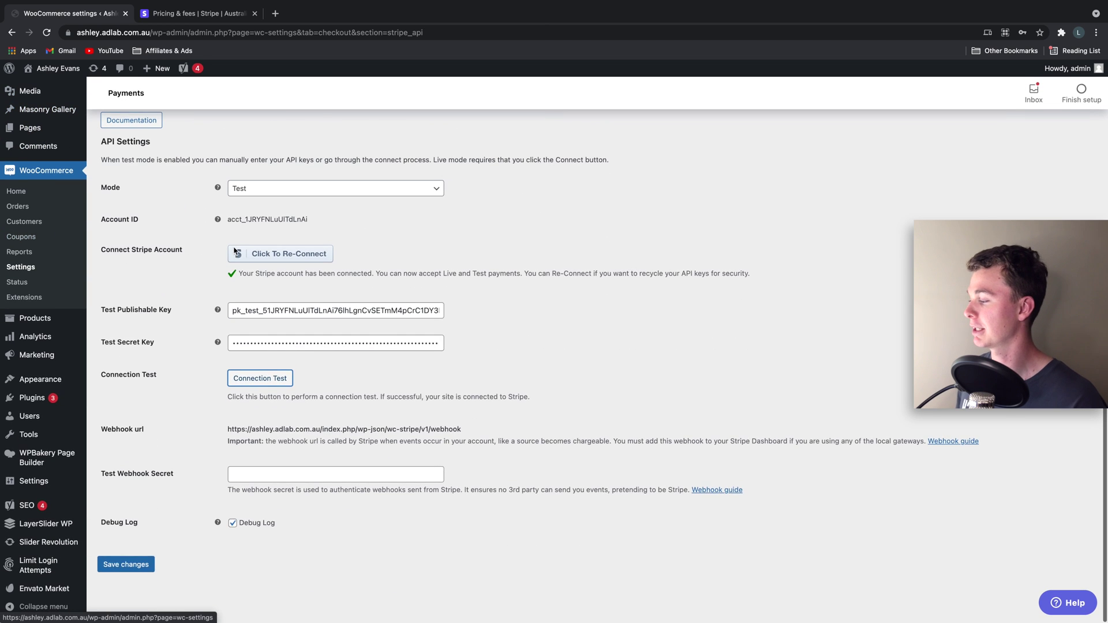
scroll(173, 250, "up", 3)
left_click(307, 199)
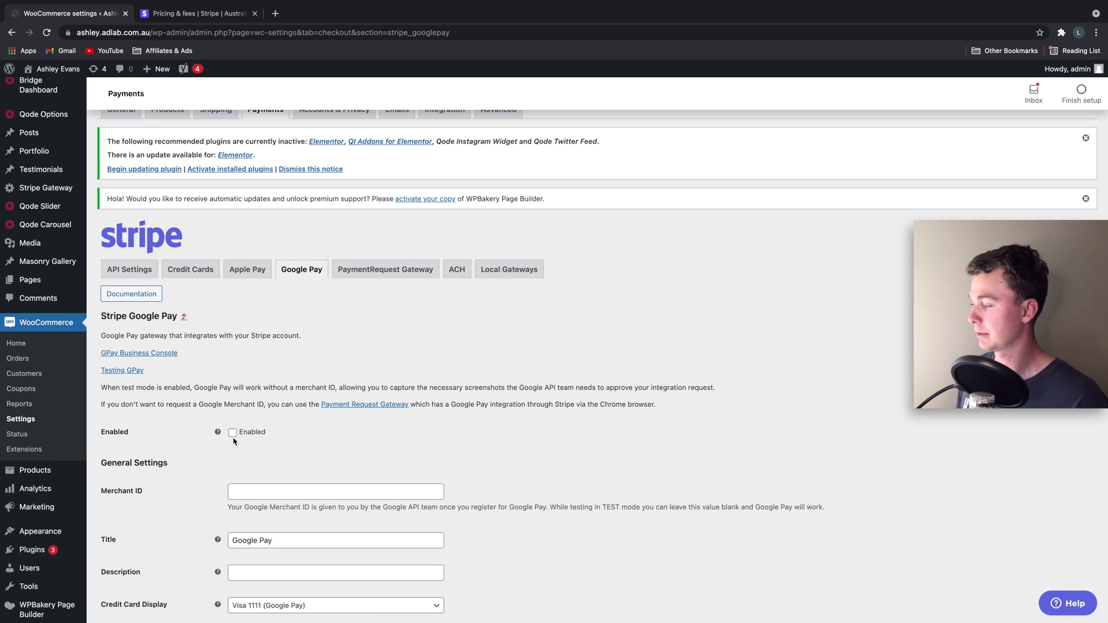
Tick Enabled on the Stripe Google Pay gateway and save the changes
left_click(232, 433)
scroll(390, 401, "down", 3)
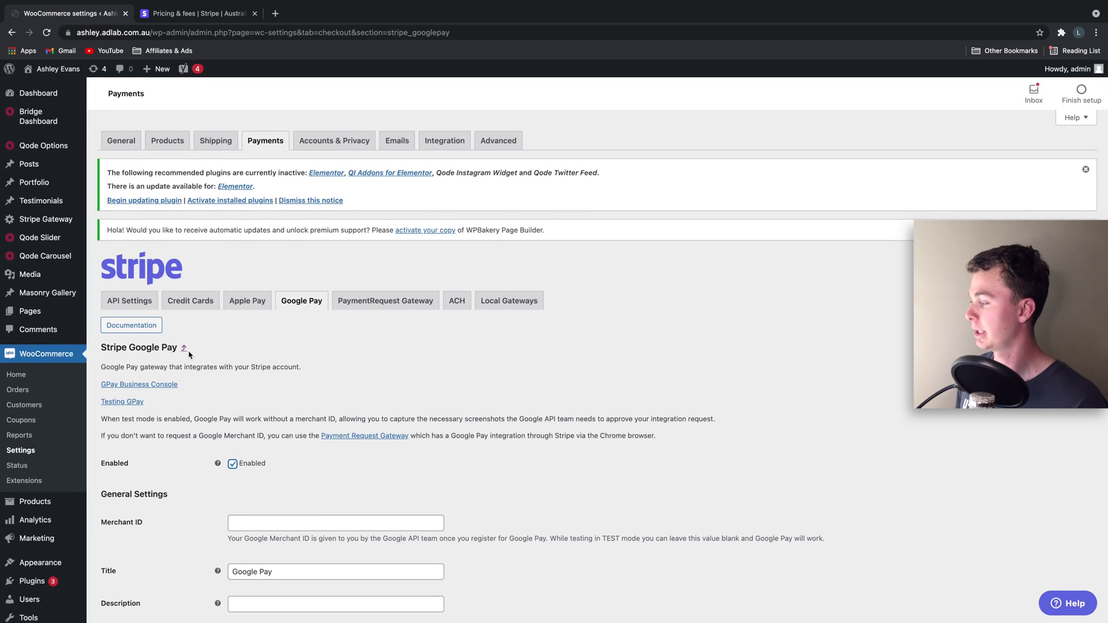
scroll(254, 432, "down", 7)
left_click(99, 564)
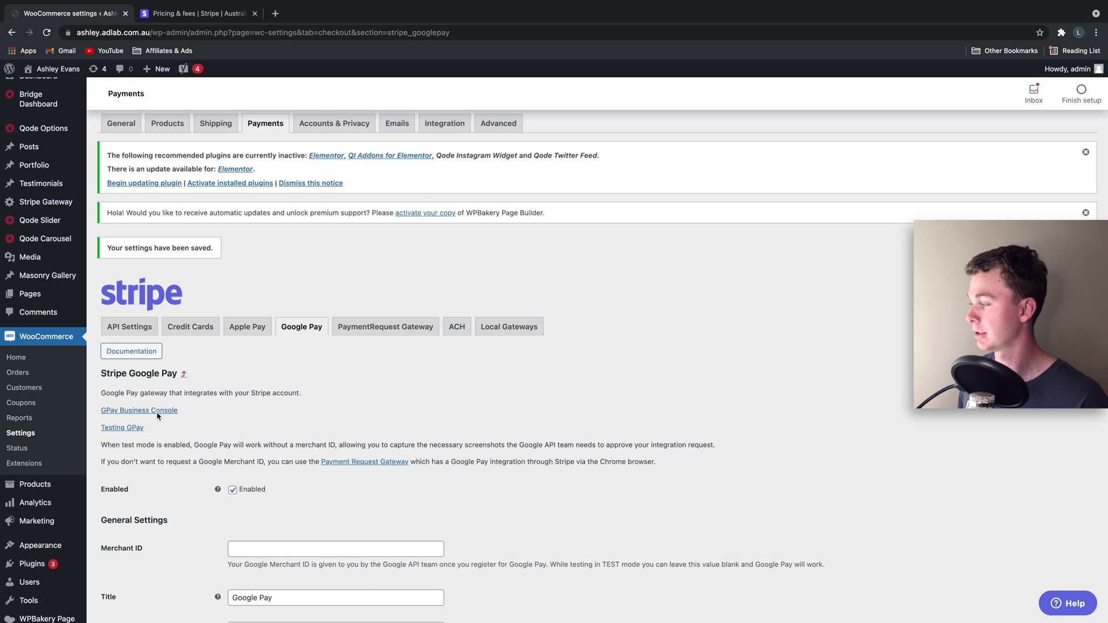
left_click(150, 359)
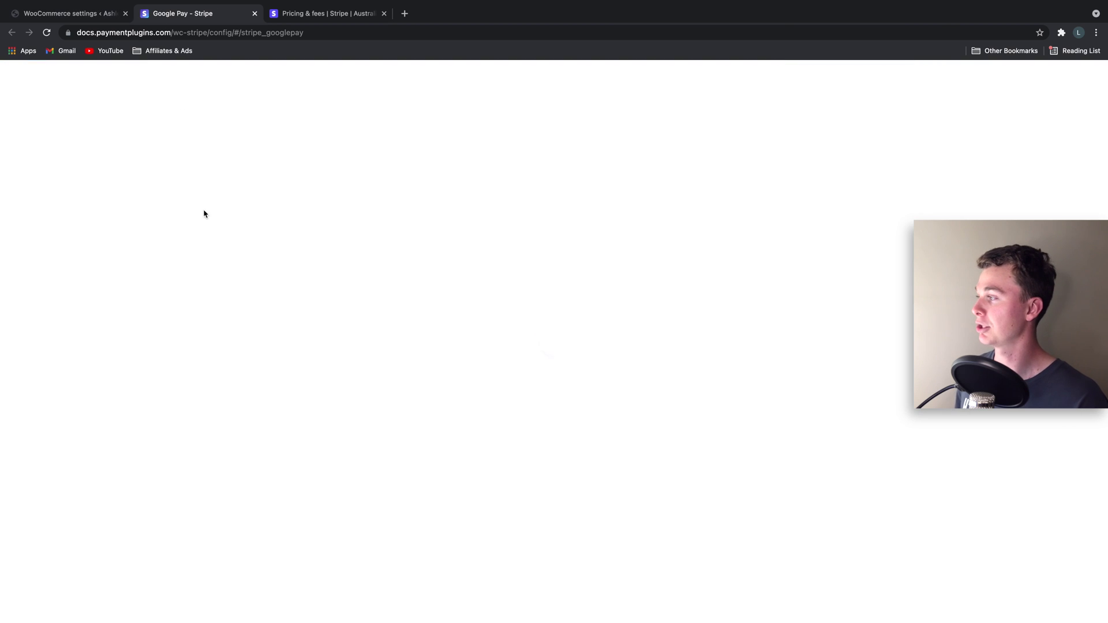
Read through the Google Pay Account Request steps in the Payment Plugins documentation
scroll(427, 231, "down", 2)
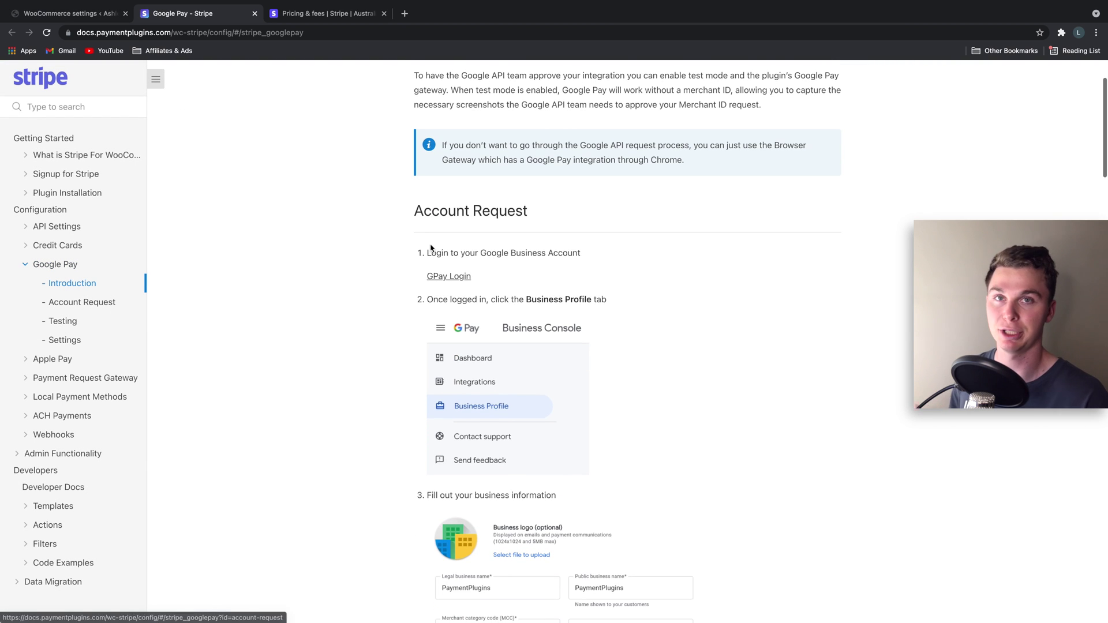
scroll(431, 248, "down", 2)
scroll(395, 207, "down", 1)
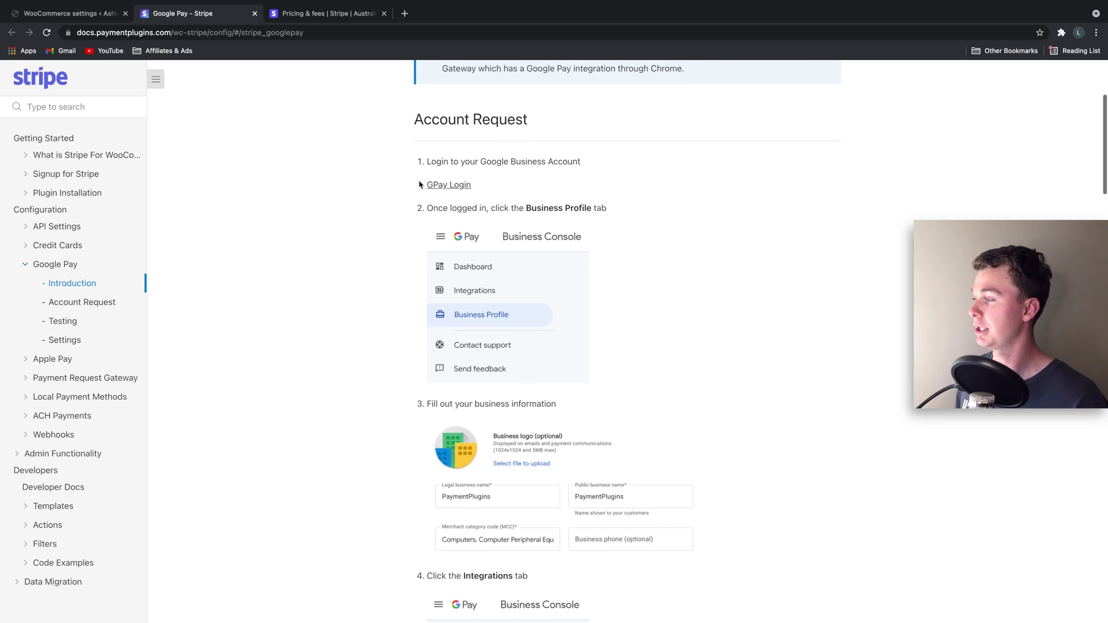
left_click_drag(413, 152, 617, 377)
scroll(616, 378, "down", 2)
scroll(617, 378, "down", 10)
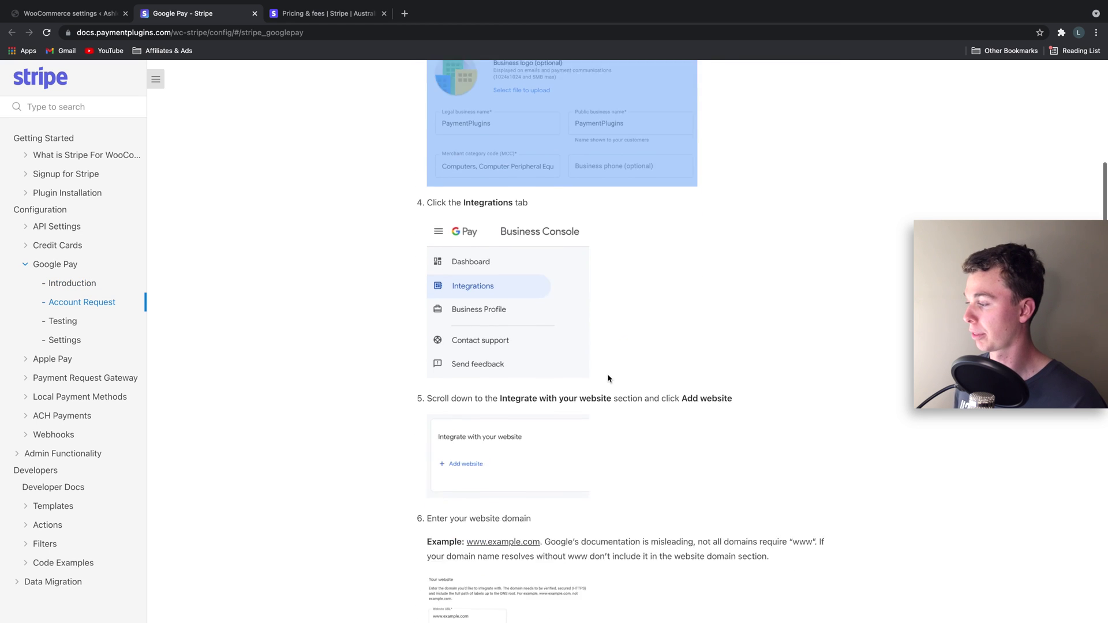
scroll(537, 353, "up", 6)
scroll(537, 353, "up", 5)
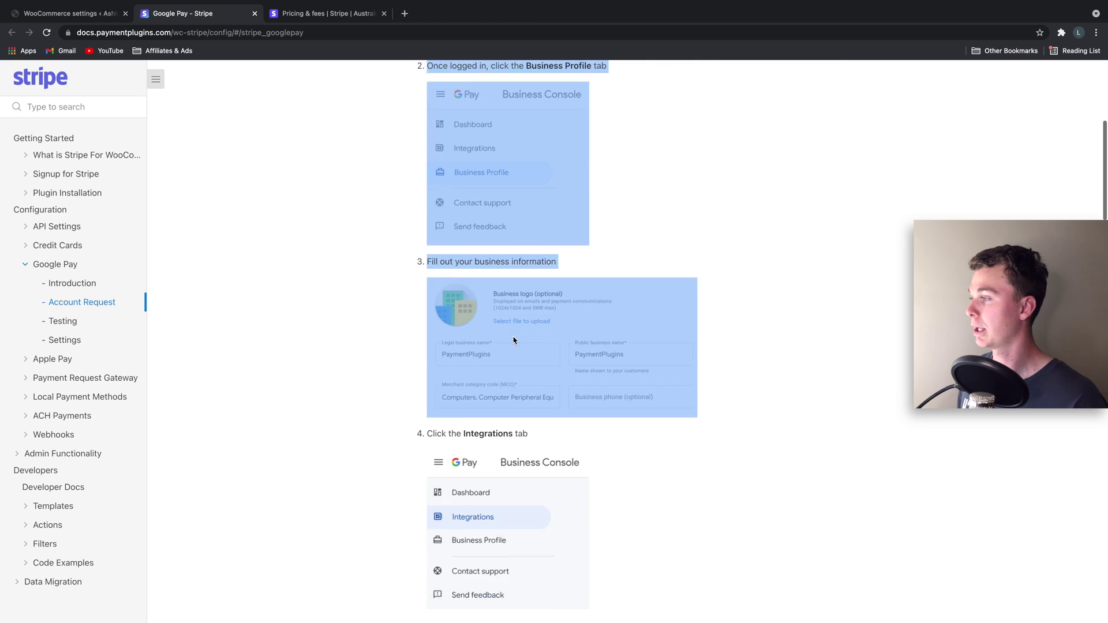
scroll(513, 335, "down", 20)
scroll(516, 245, "up", 15)
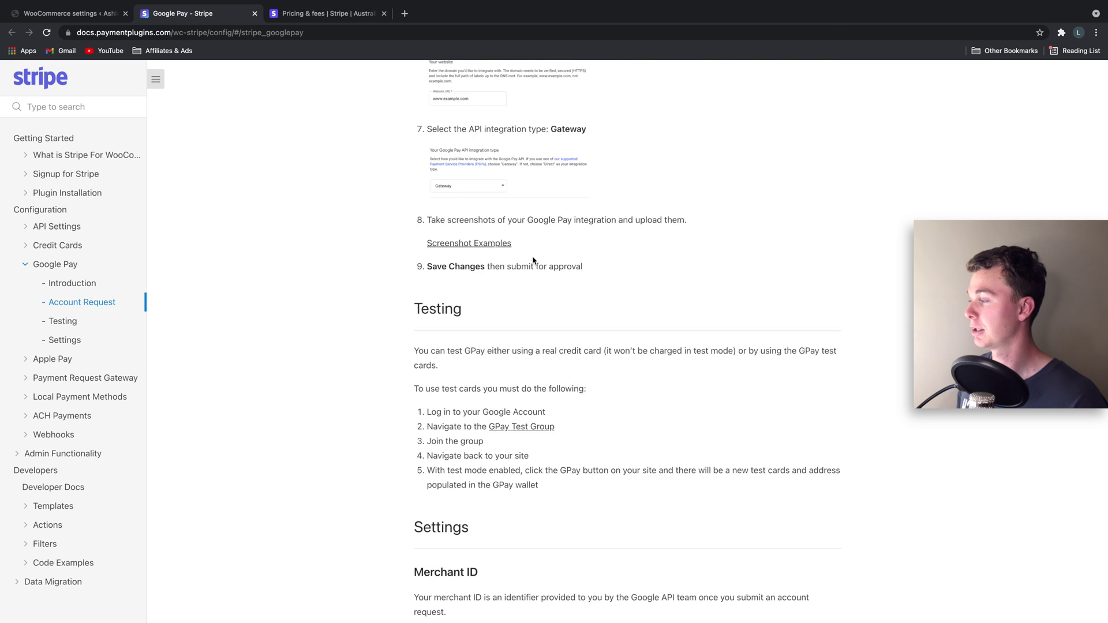
Return to the WooCommerce settings and follow the Google Pay Business Console link
left_click(301, 19)
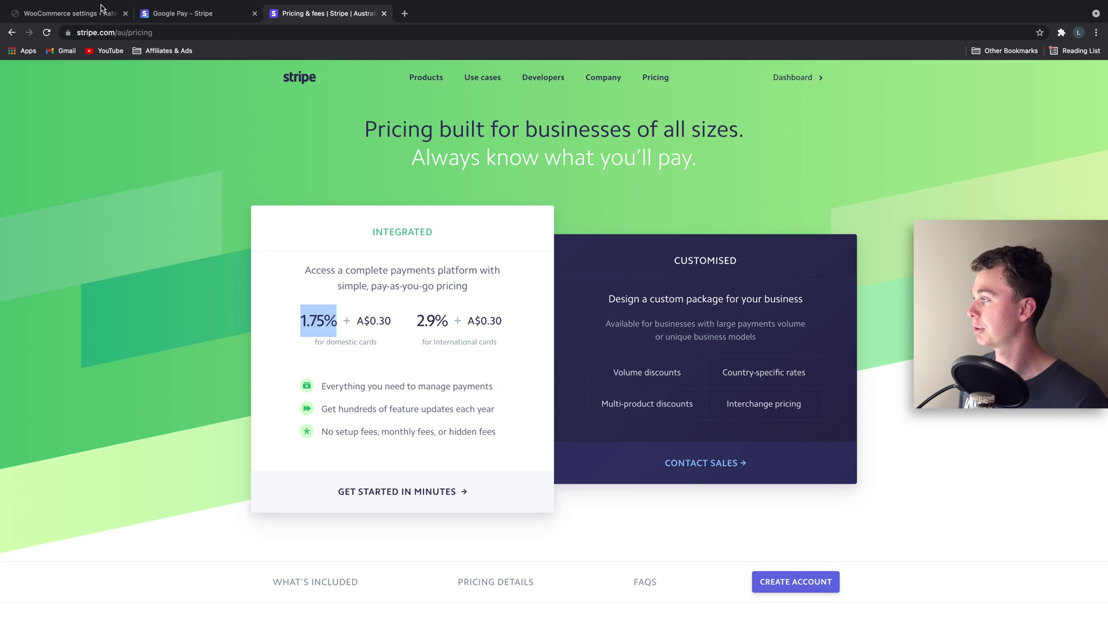
left_click(74, 14)
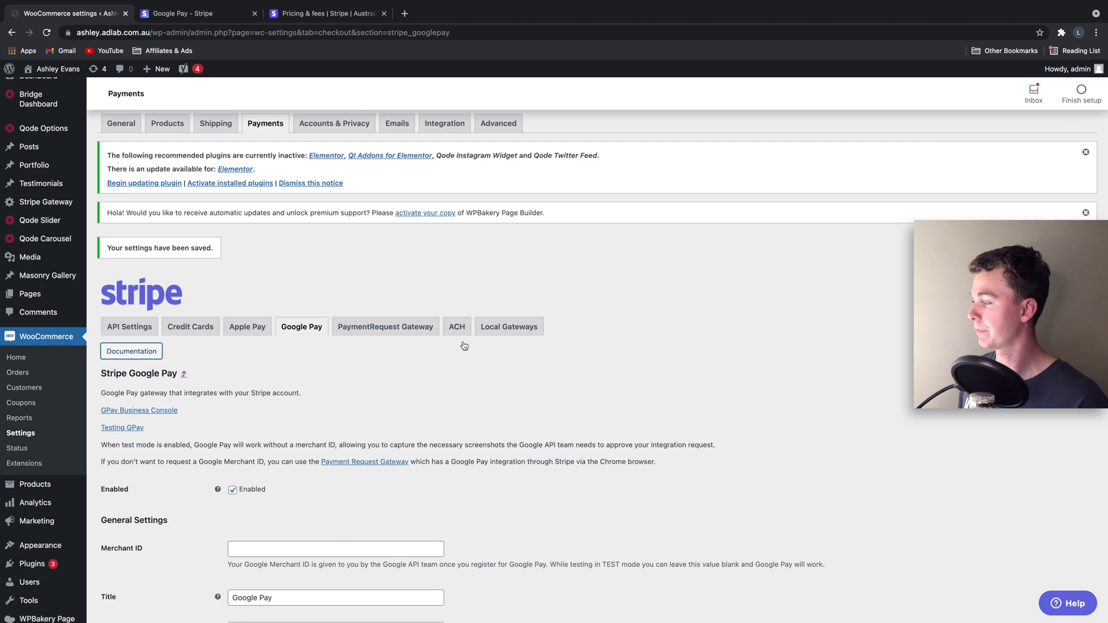
left_click(143, 411)
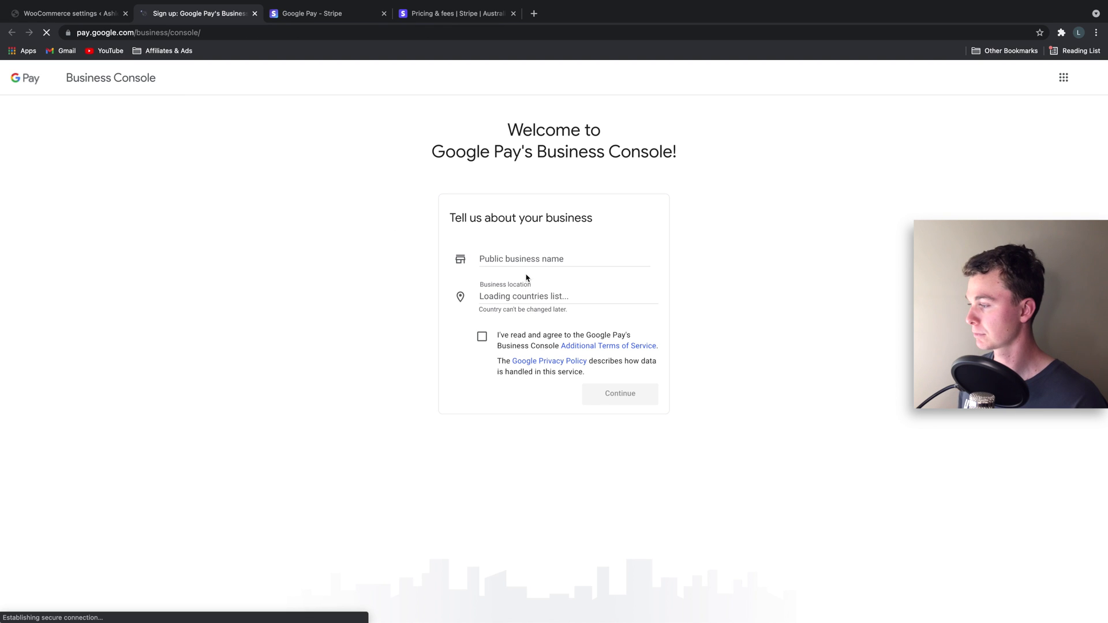
Try the public business name field on the sign-up form, then scroll the Google Pay docs
left_click(525, 259)
left_click(363, 329)
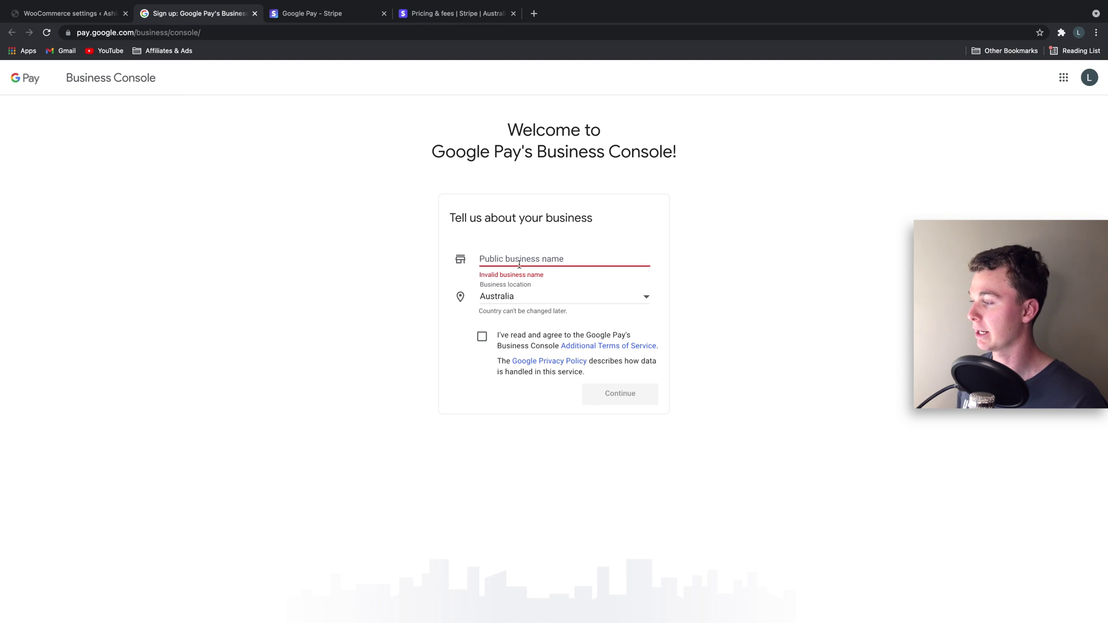
left_click(323, 16)
scroll(541, 255, "down", 4)
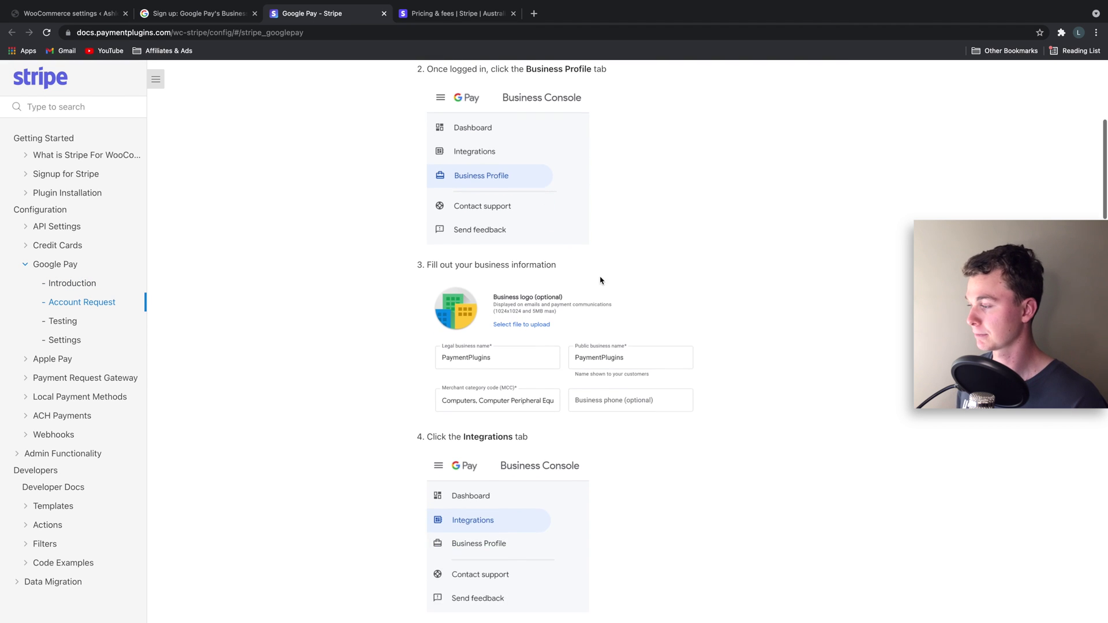
scroll(600, 281, "down", 3)
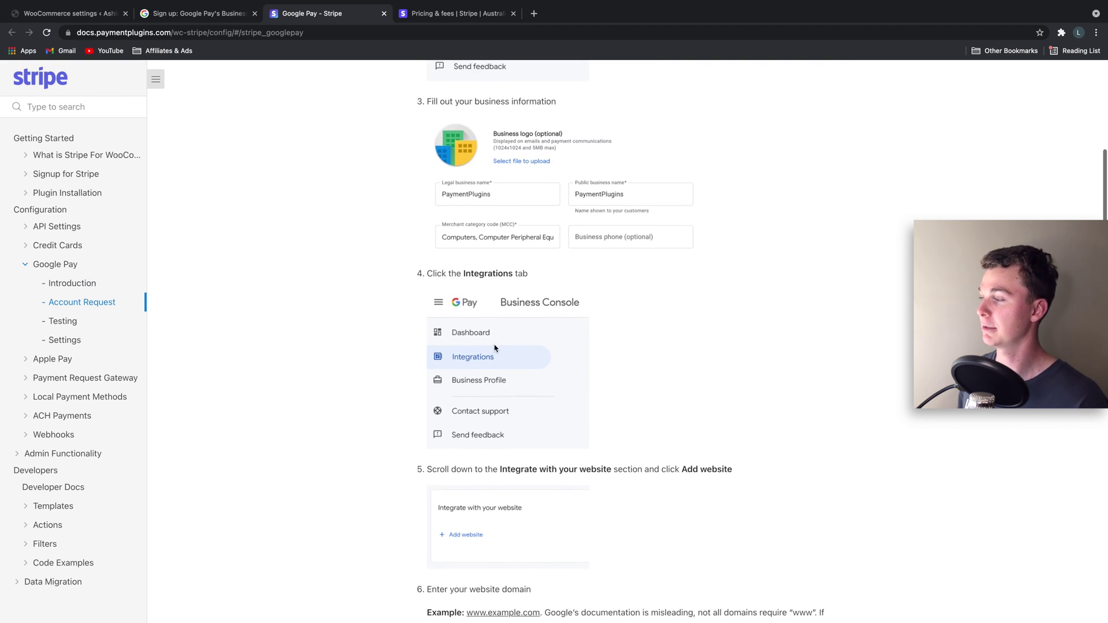
scroll(531, 375, "down", 4)
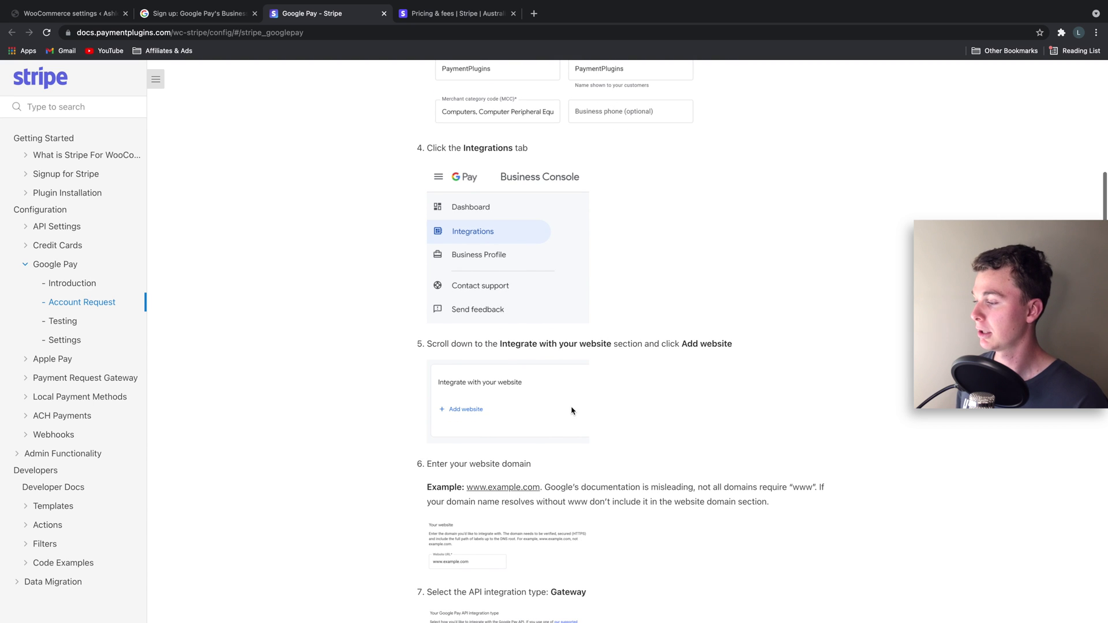
left_click_drag(571, 410, 496, 404)
scroll(497, 372, "down", 8)
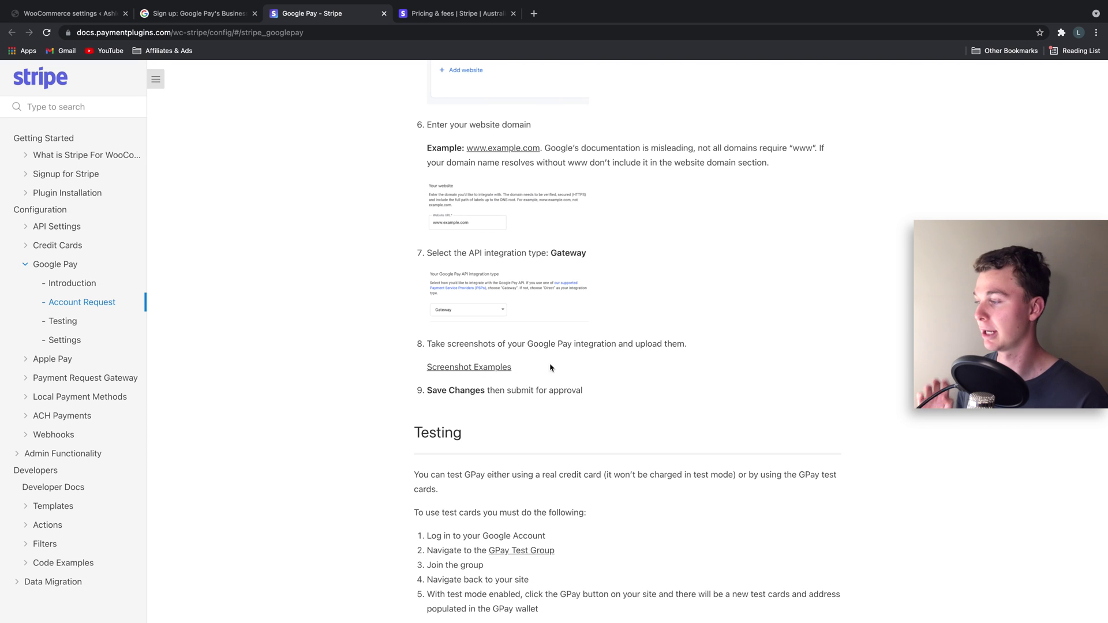
Go back via the Business Console sign-up page to the WooCommerce Google Pay settings
left_click(191, 13)
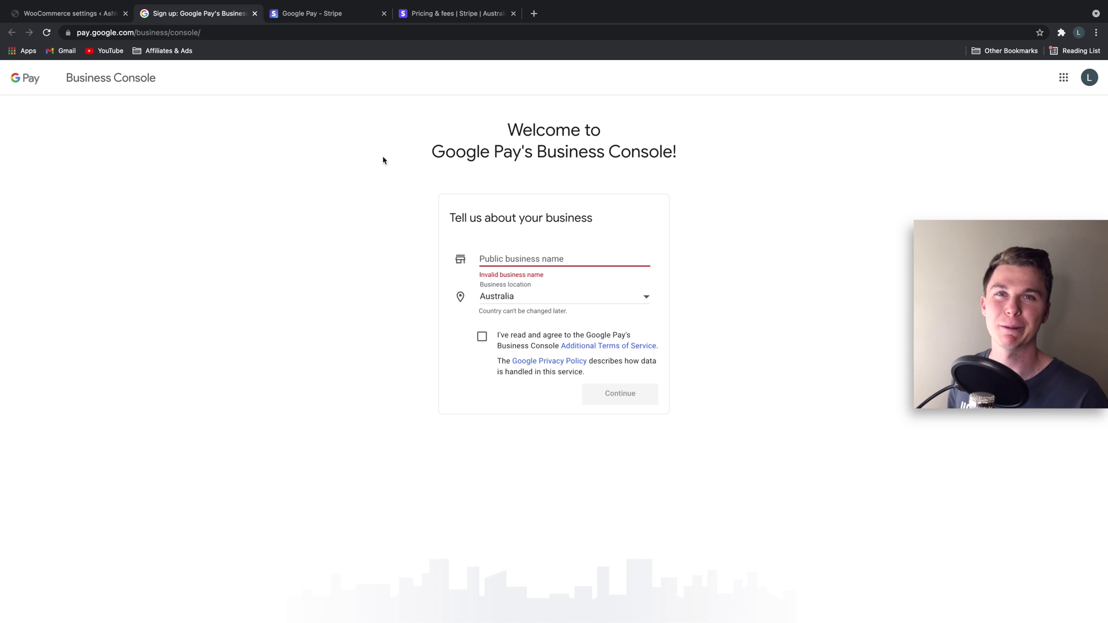
left_click(77, 15)
scroll(315, 385, "down", 3)
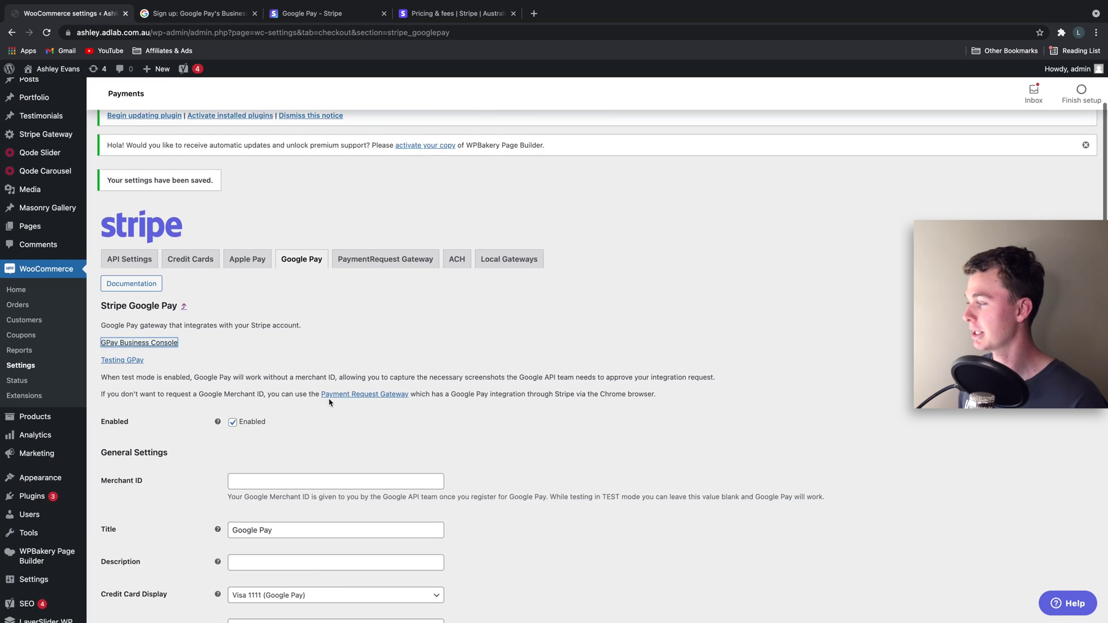
Re-save the Stripe Google Pay settings and confirm the Enabled checkbox stays ticked
scroll(316, 385, "down", 10)
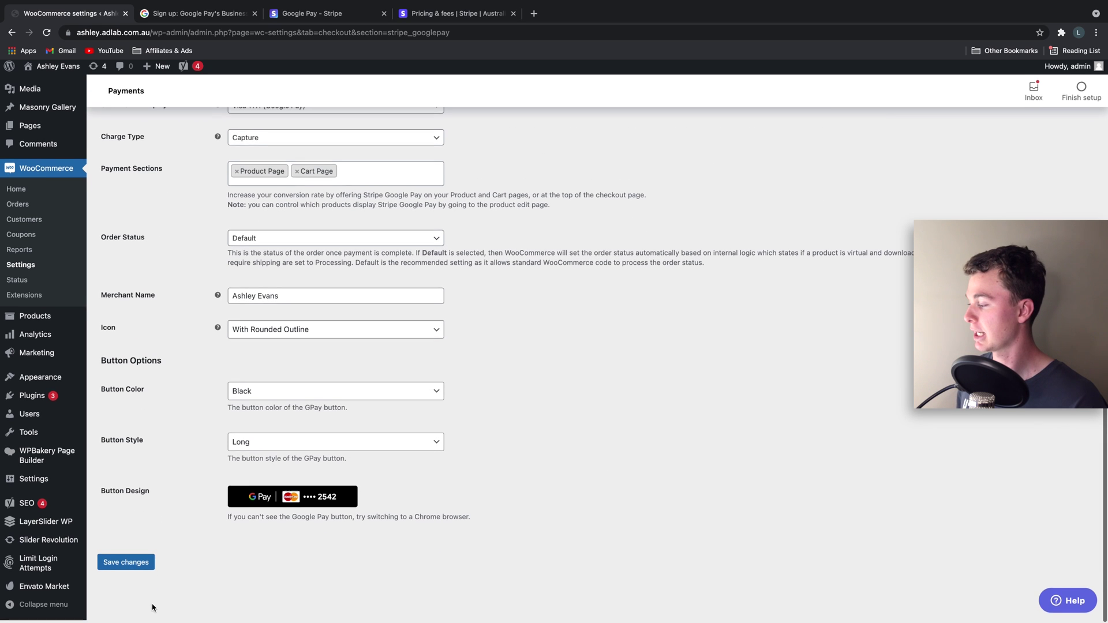
left_click(134, 568)
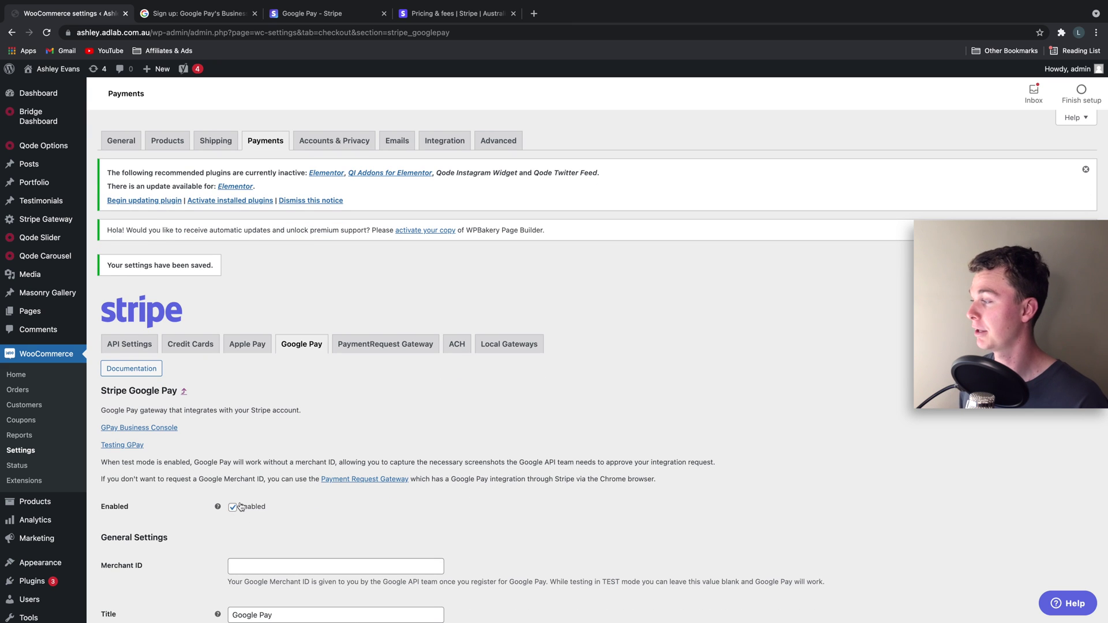
left_click(233, 507)
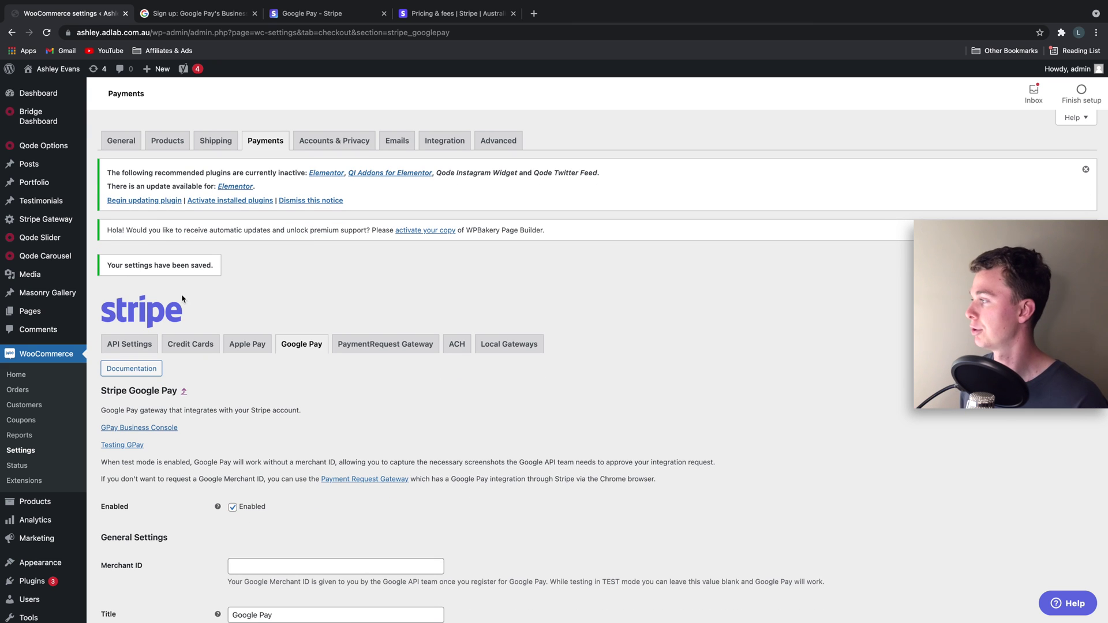